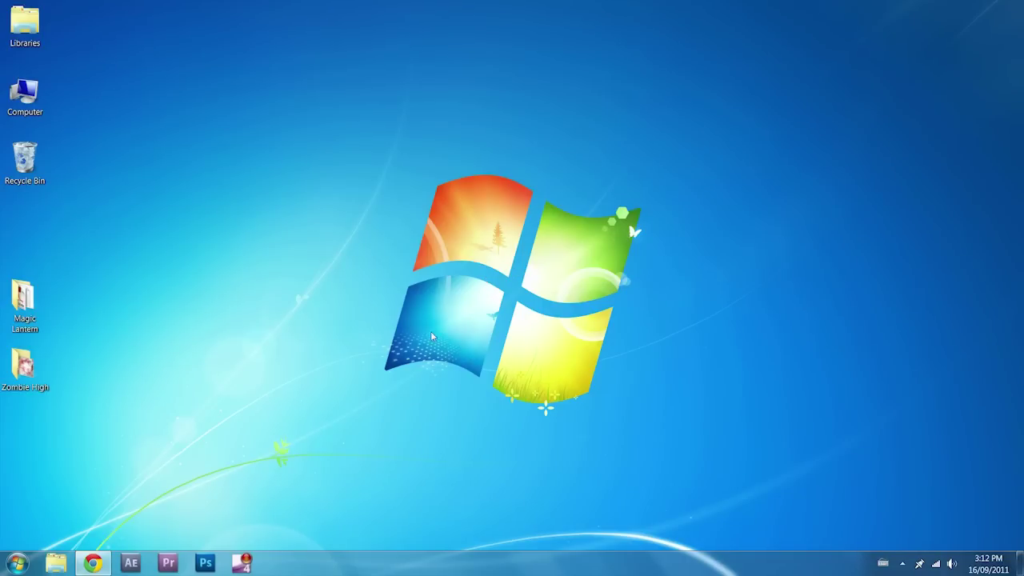
# Browse to tv film (Q:) > Block 1 > 088-Student Name > Project Name, glancing inside Footage.
pyautogui.doubleClick(25, 93)
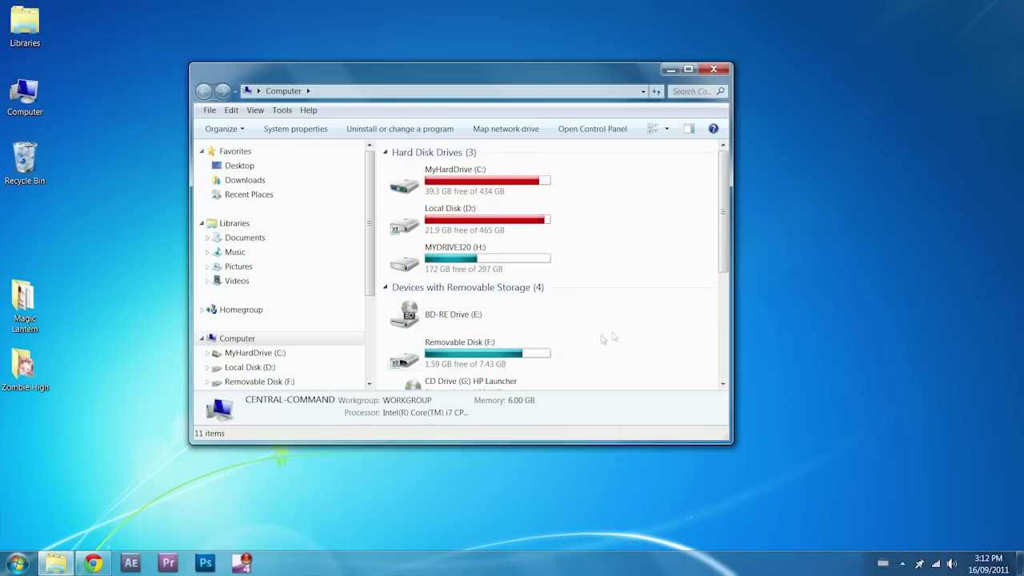
pyautogui.scroll(-5, 609, 330)
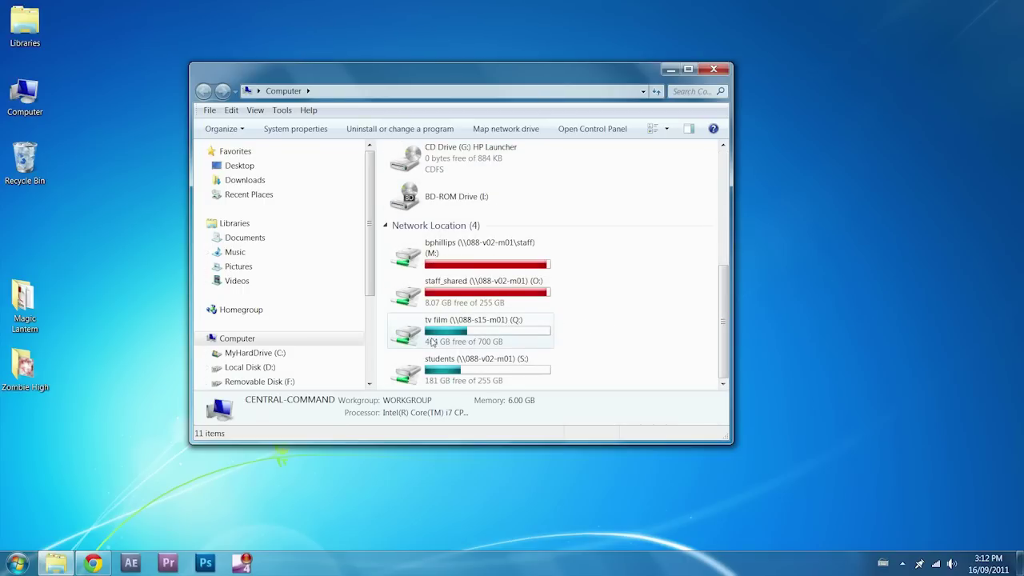
pyautogui.doubleClick(427, 339)
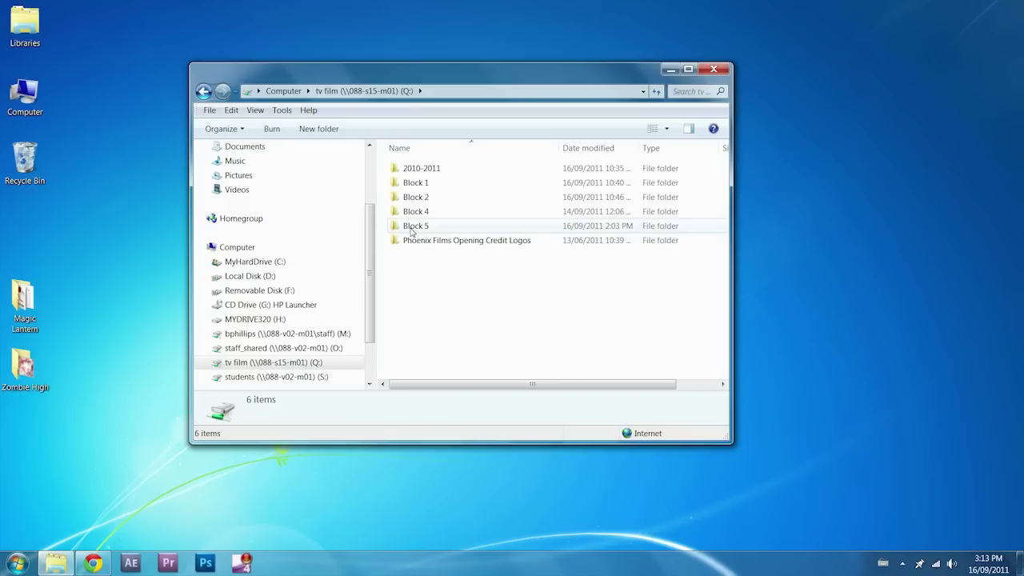
pyautogui.doubleClick(412, 182)
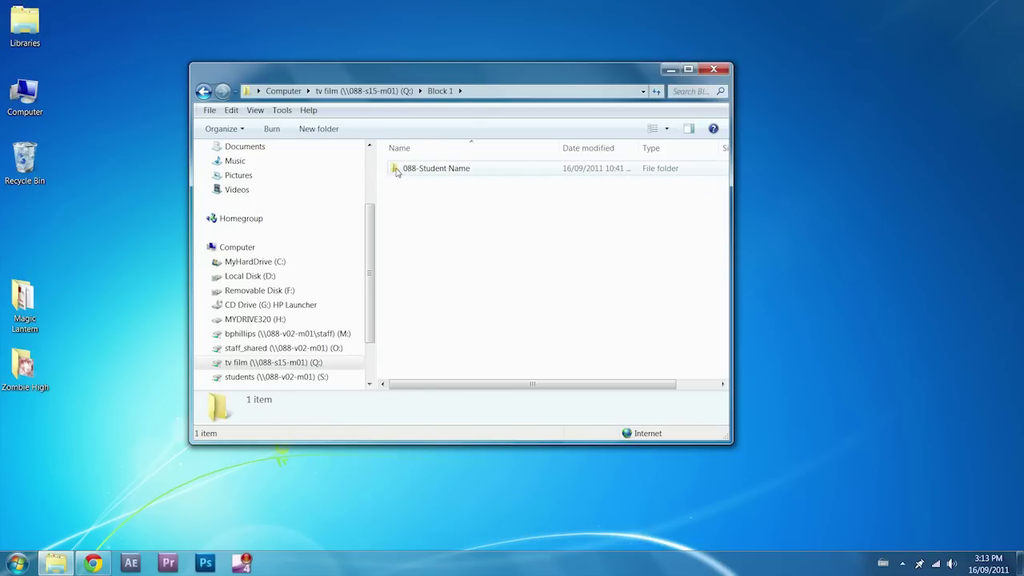
pyautogui.doubleClick(397, 170)
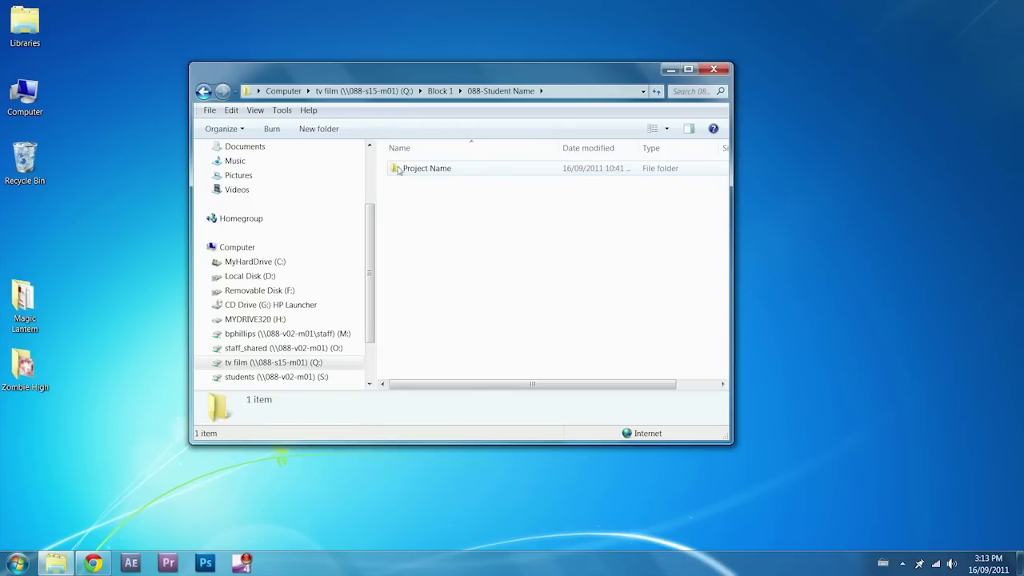
pyautogui.doubleClick(413, 169)
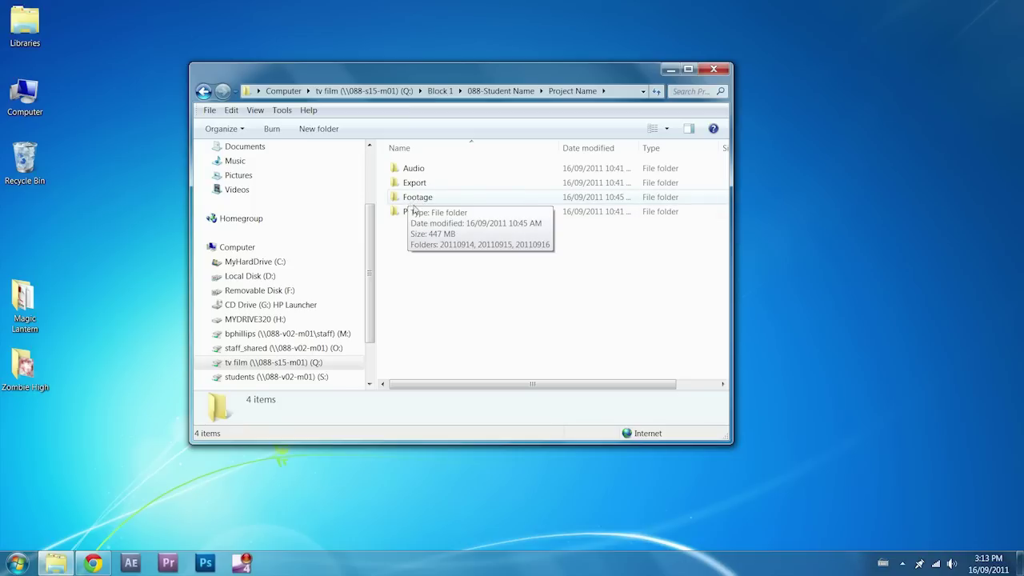
pyautogui.doubleClick(411, 198)
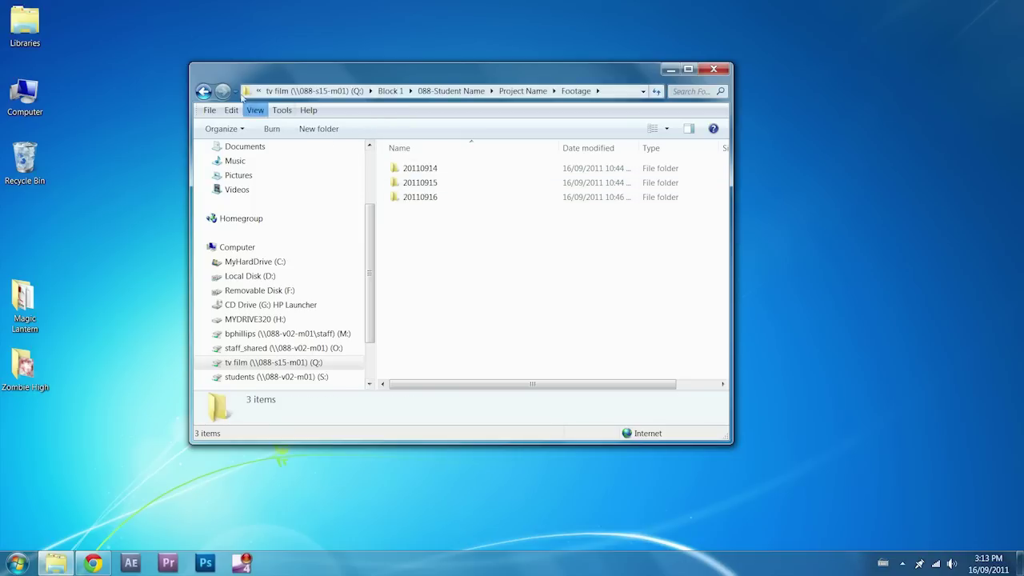
pyautogui.click(204, 91)
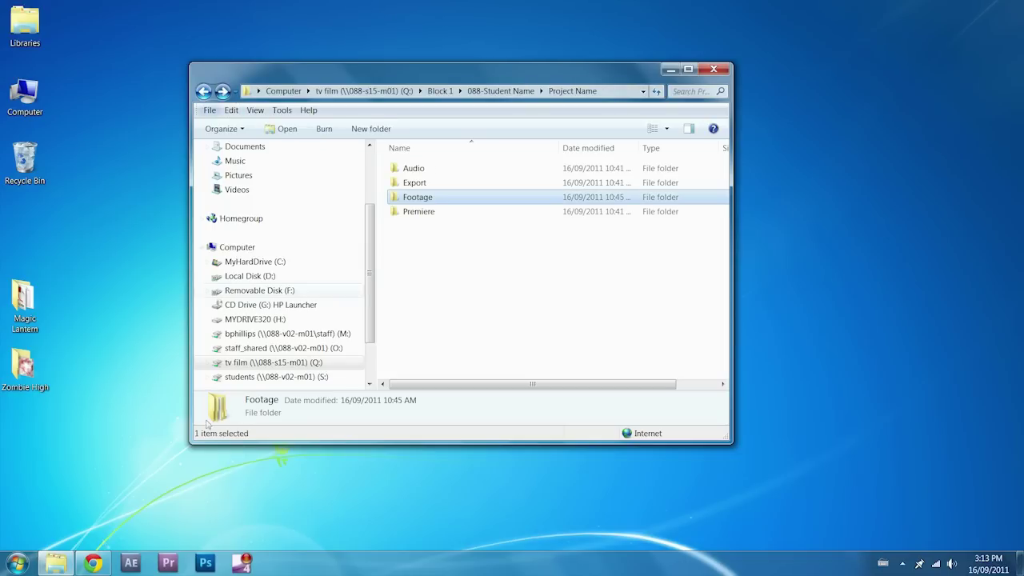
# Start a new project located in Q:\Block 1\088-Student Name\Project Name\Premiere.
pyautogui.click(165, 563)
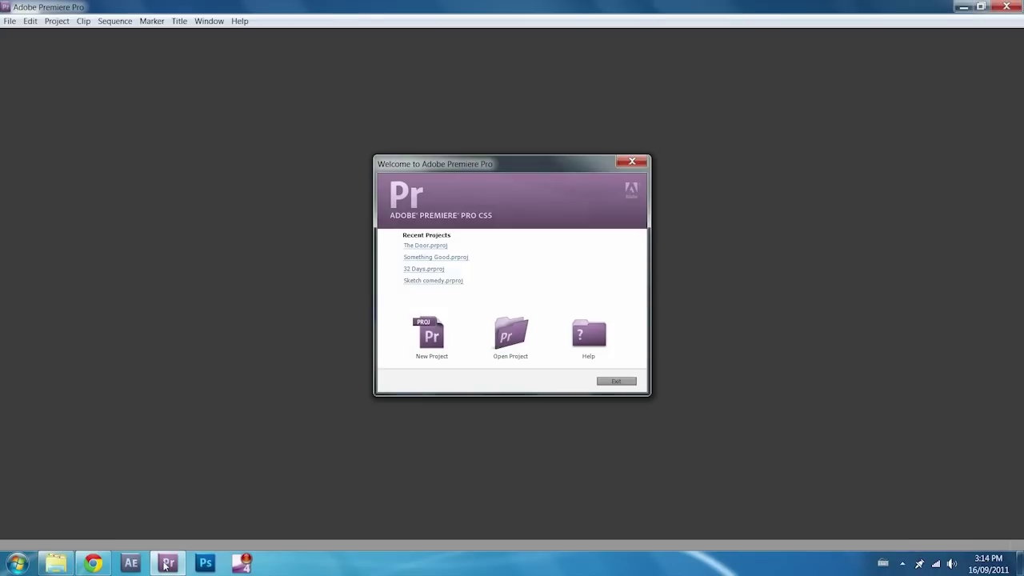
pyautogui.click(430, 343)
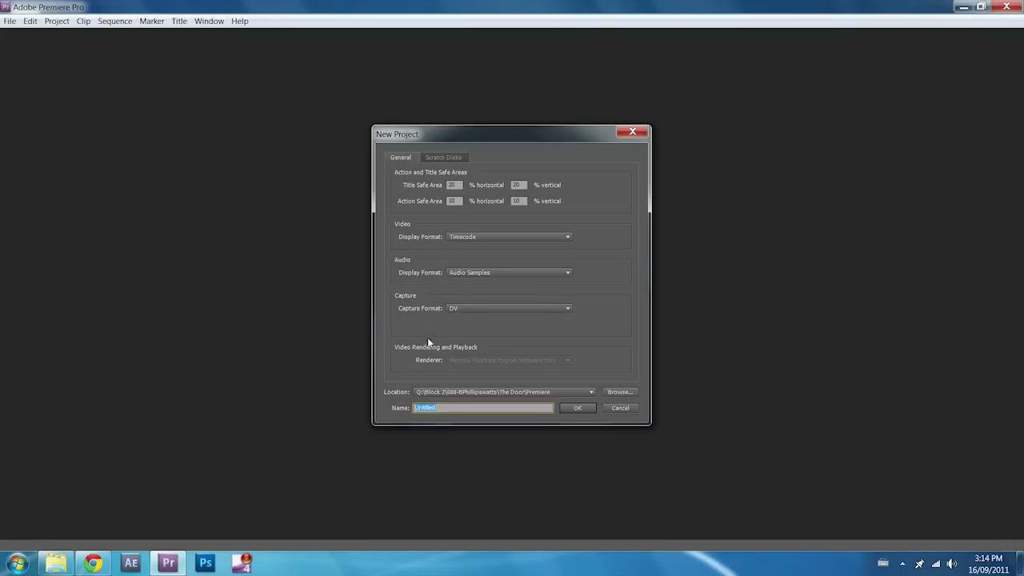
pyautogui.click(620, 392)
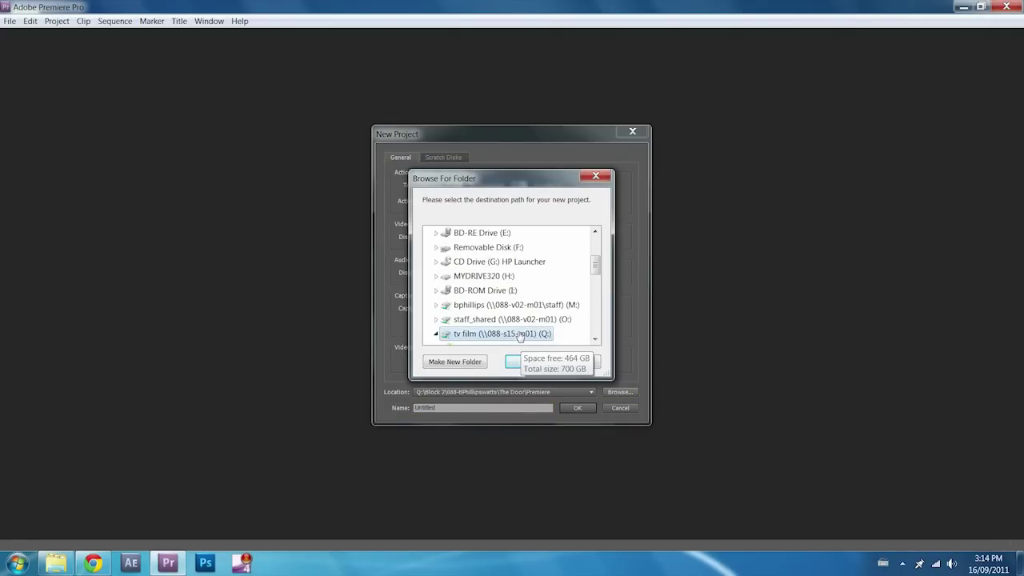
pyautogui.moveTo(593, 270); pyautogui.dragTo(596, 296)
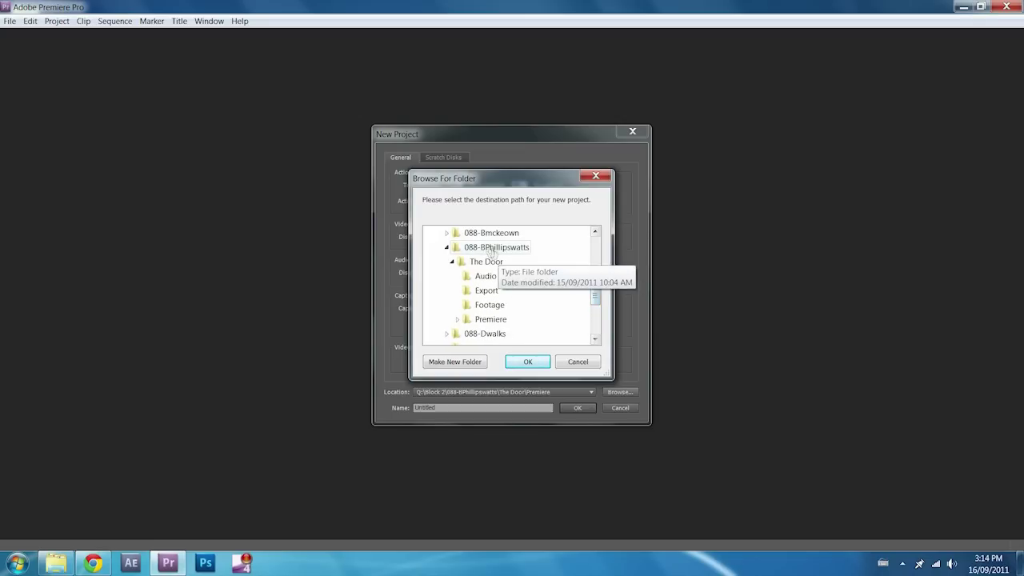
pyautogui.scroll(5, 584, 284)
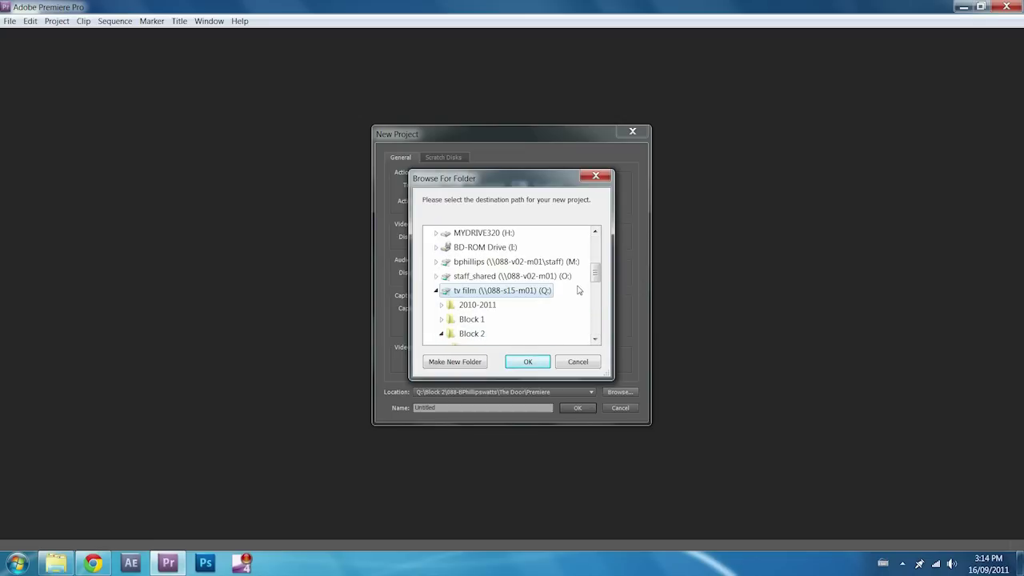
pyautogui.click(476, 319)
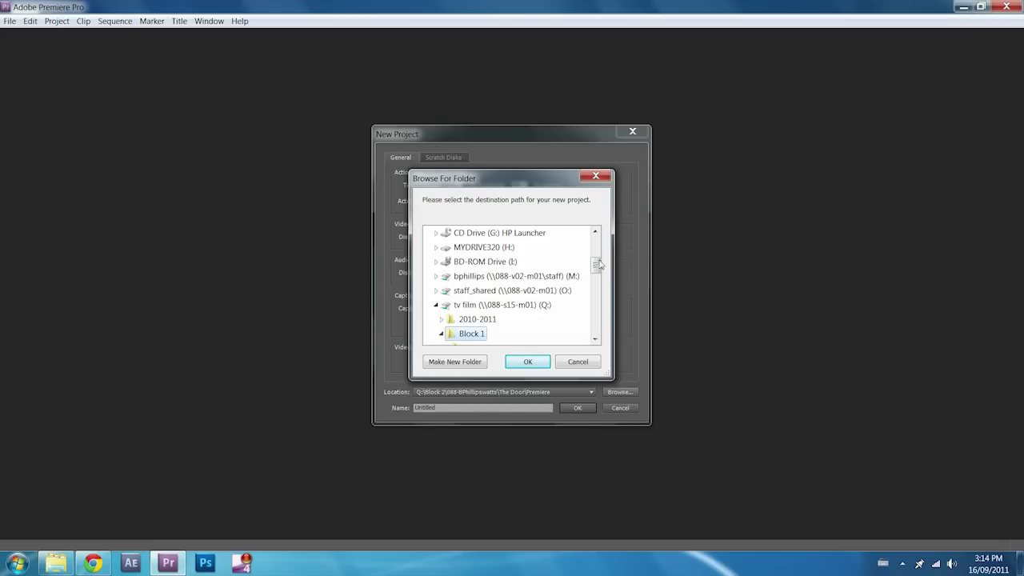
pyautogui.moveTo(596, 271); pyautogui.dragTo(596, 277)
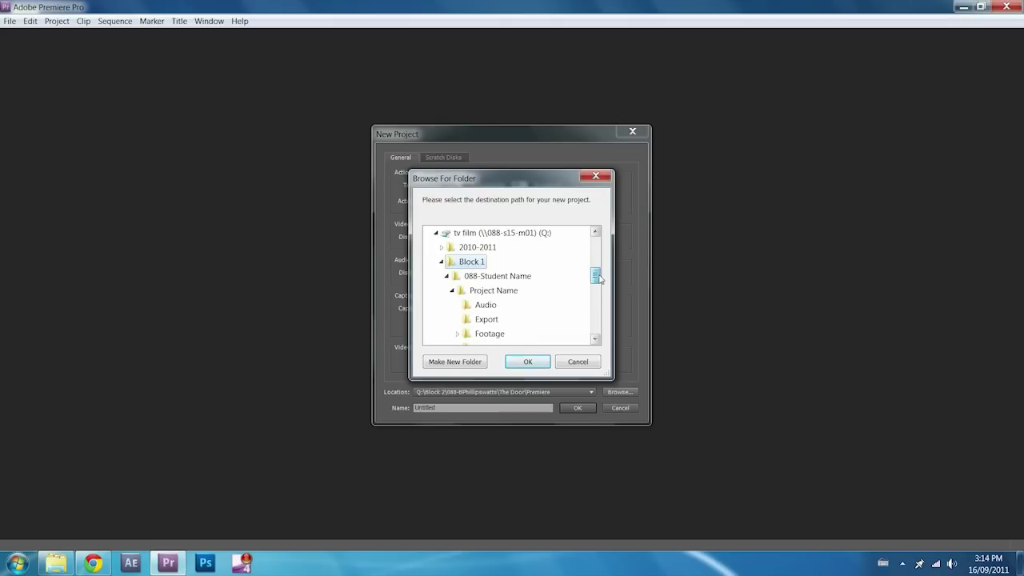
pyautogui.scroll(-1, 502, 336)
pyautogui.click(494, 306)
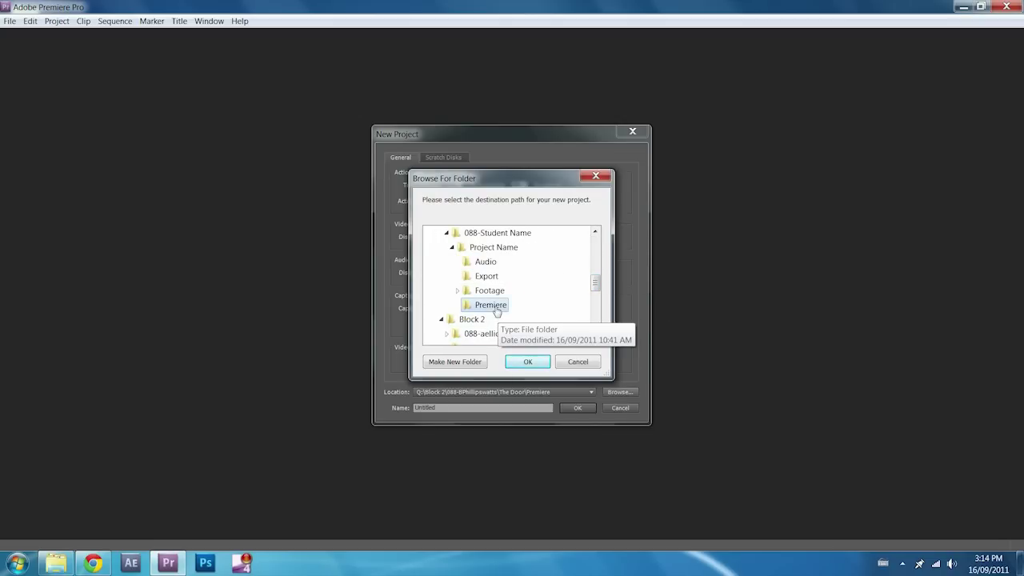
pyautogui.click(528, 362)
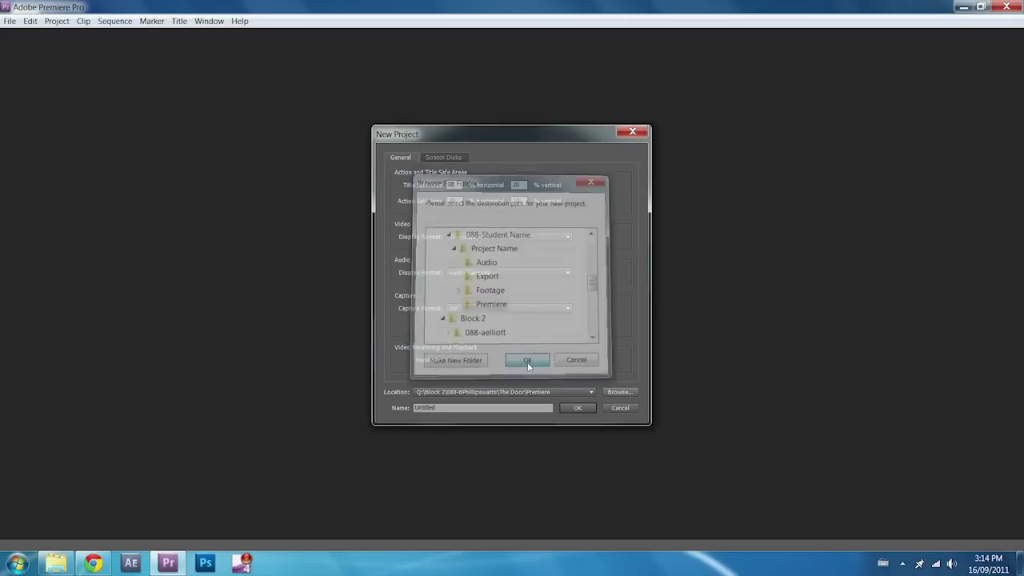
pyautogui.click(439, 409)
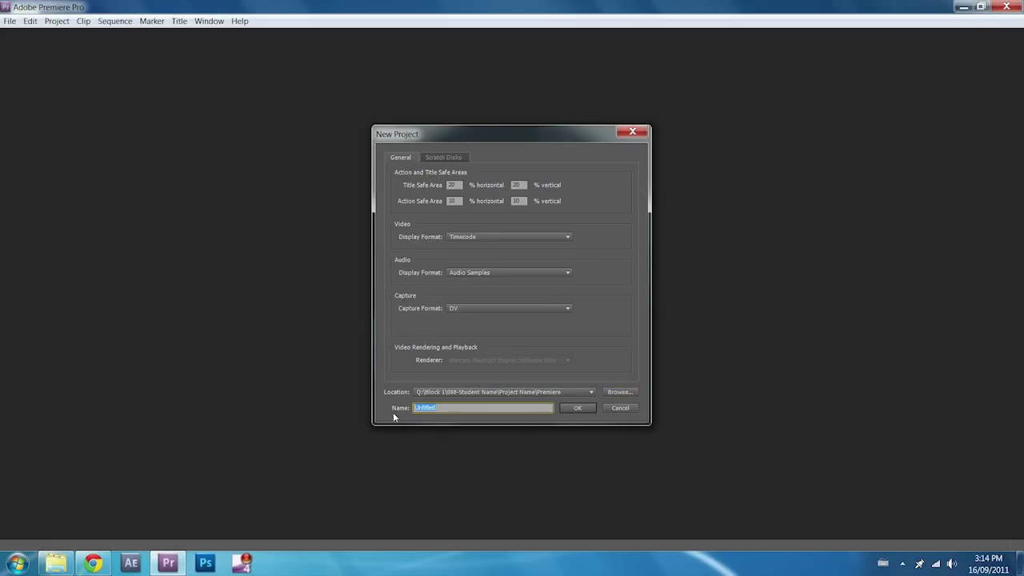
# Enter My Project as the project name, starting with 'M'.
pyautogui.write('M')
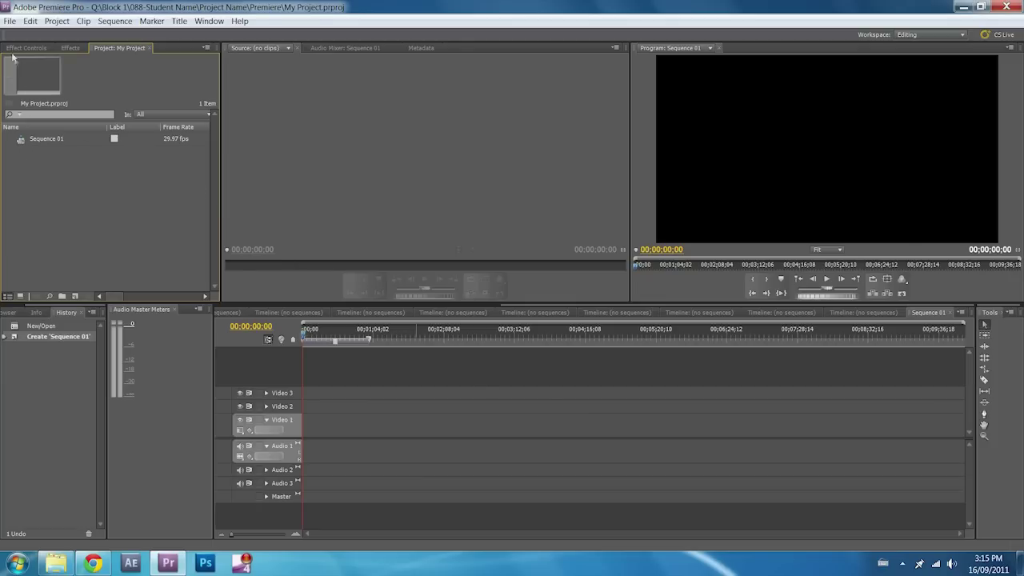
# Open the Import dialog and navigate to Q:\Block 1\088-Student Name\Project Name.
pyautogui.click(10, 21)
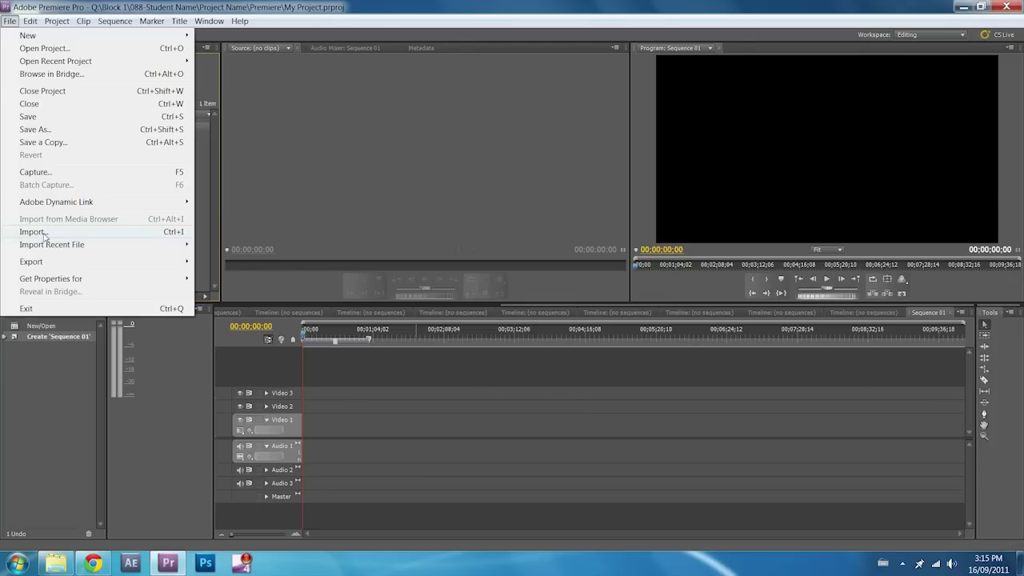
pyautogui.click(33, 231)
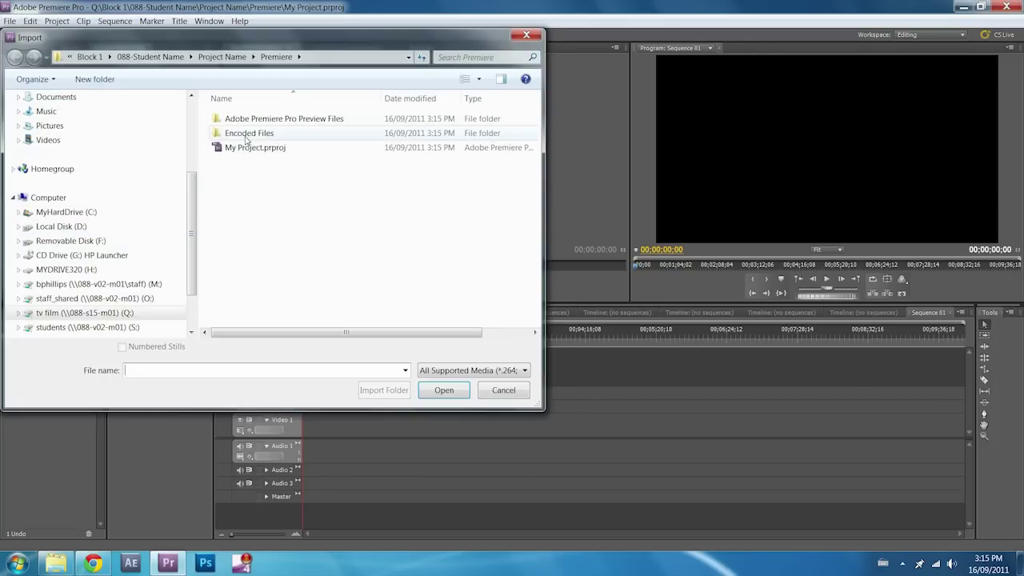
pyautogui.click(80, 312)
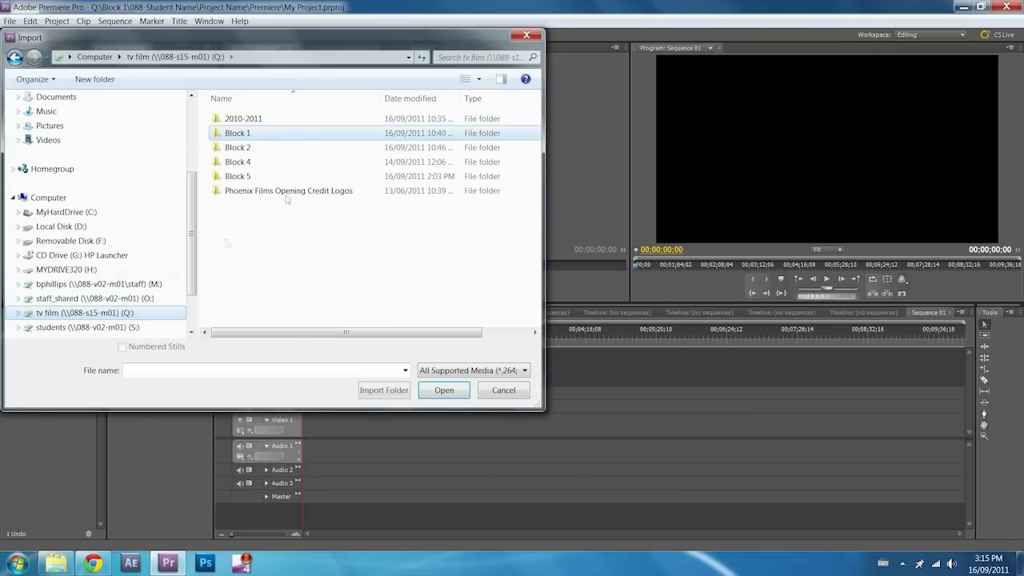
pyautogui.click(232, 136)
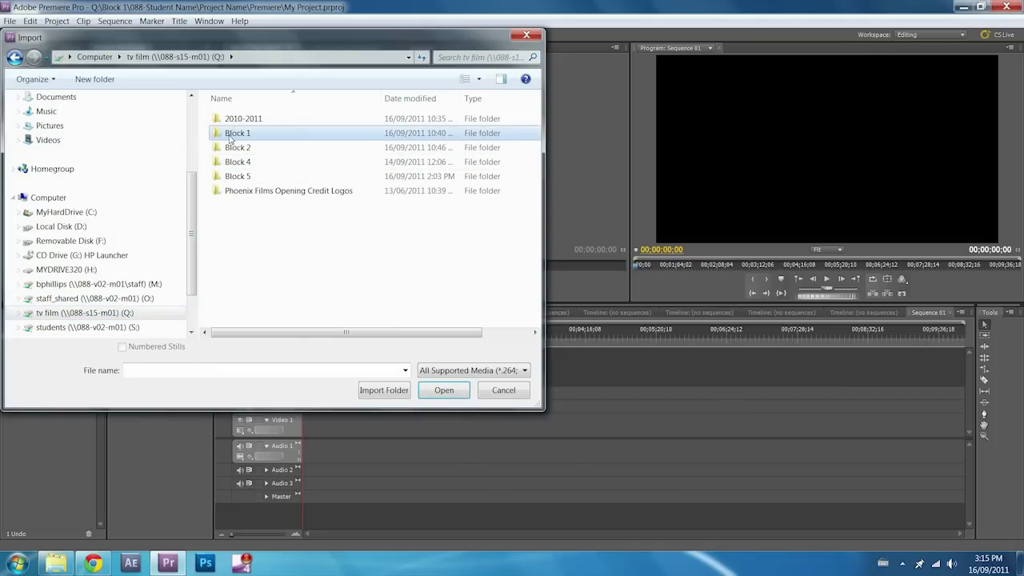
pyautogui.doubleClick(230, 138)
pyautogui.doubleClick(234, 121)
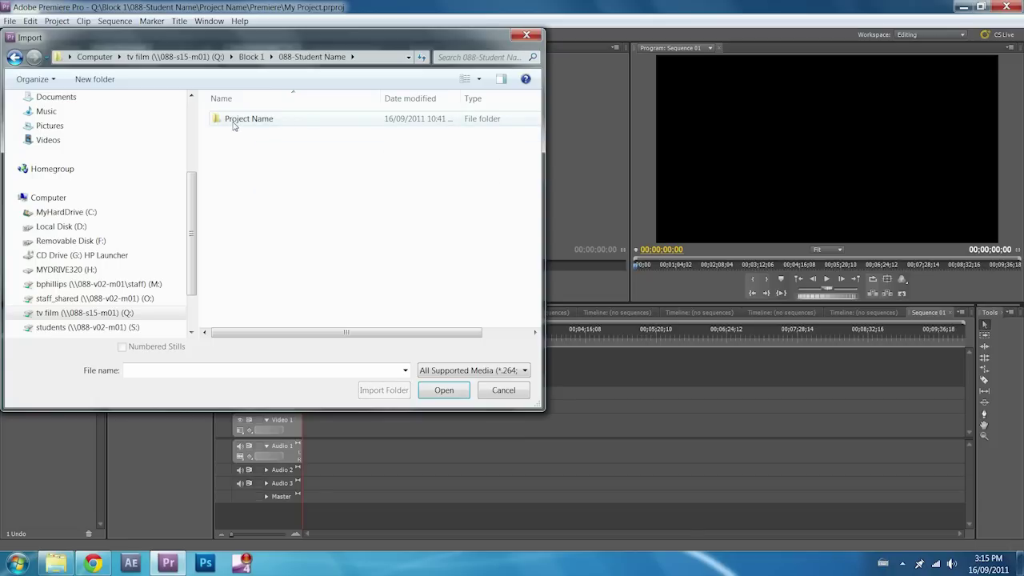
pyautogui.doubleClick(234, 122)
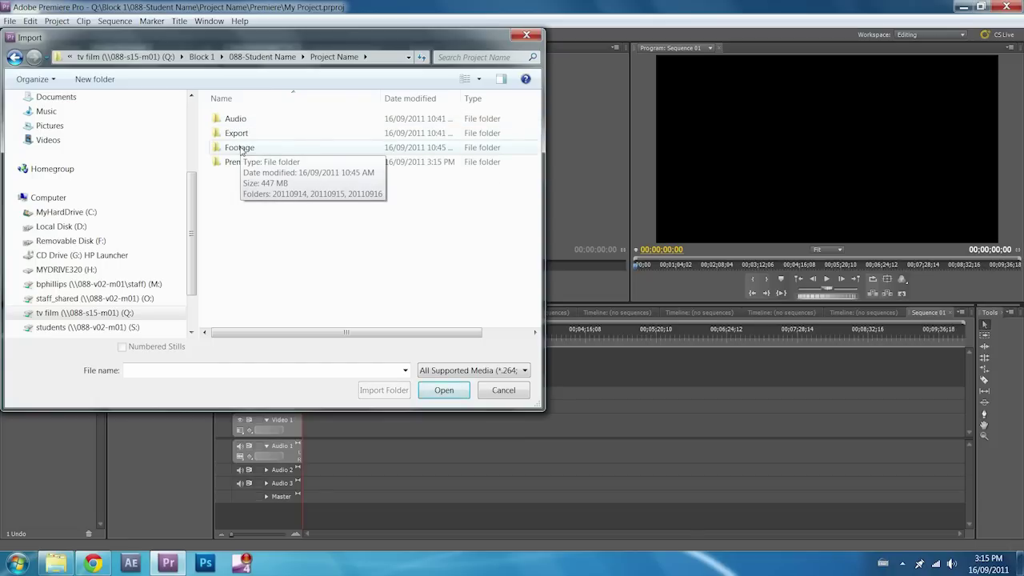
# Check the Footage folder's contents, then import the whole Footage folder.
pyautogui.doubleClick(240, 148)
pyautogui.doubleClick(236, 119)
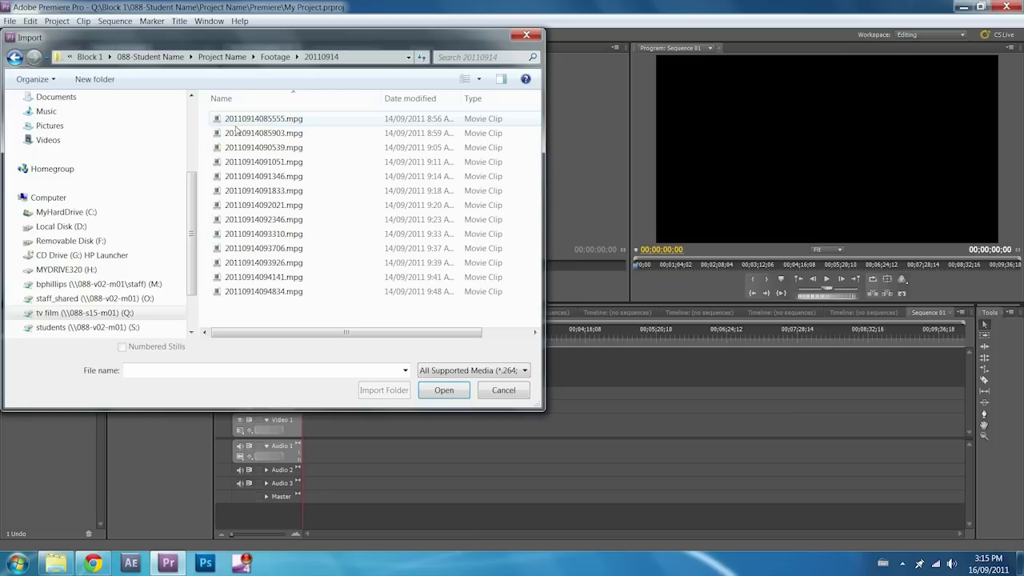
pyautogui.click(15, 57)
pyautogui.click(15, 58)
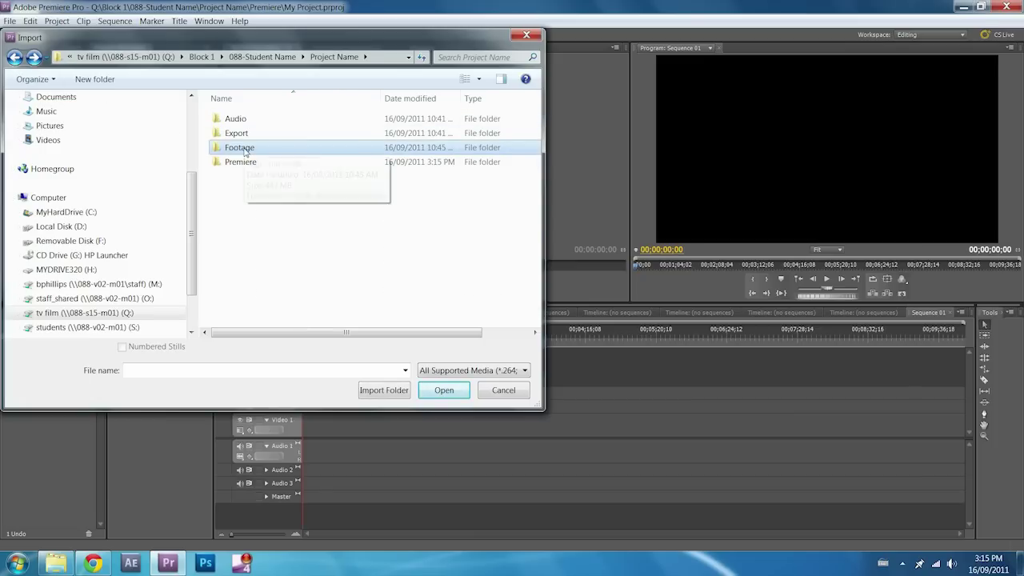
pyautogui.click(384, 391)
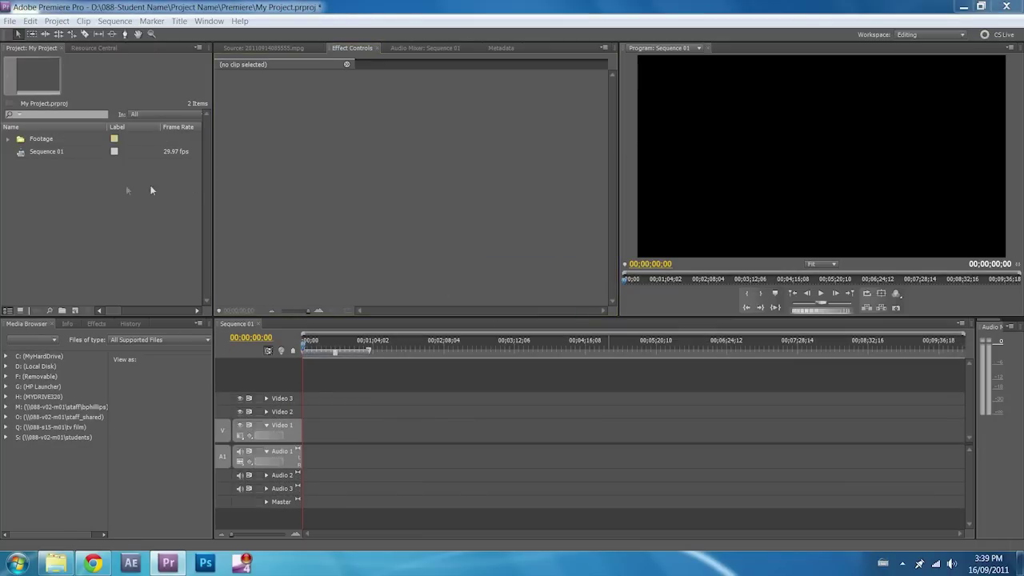
# Expand the Footage bin and load 20110914085555.mpg into the Source monitor.
pyautogui.click(8, 139)
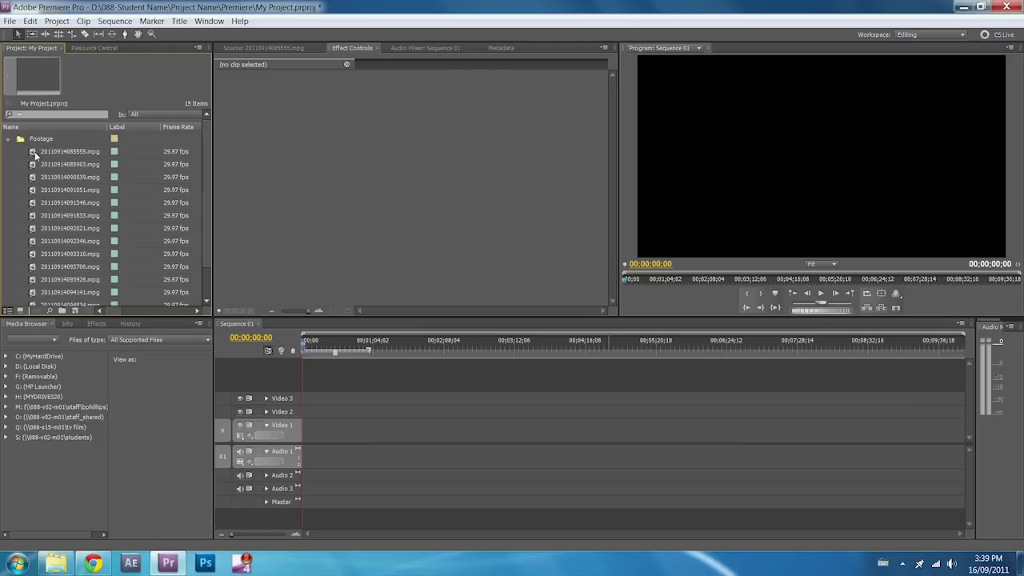
pyautogui.doubleClick(35, 153)
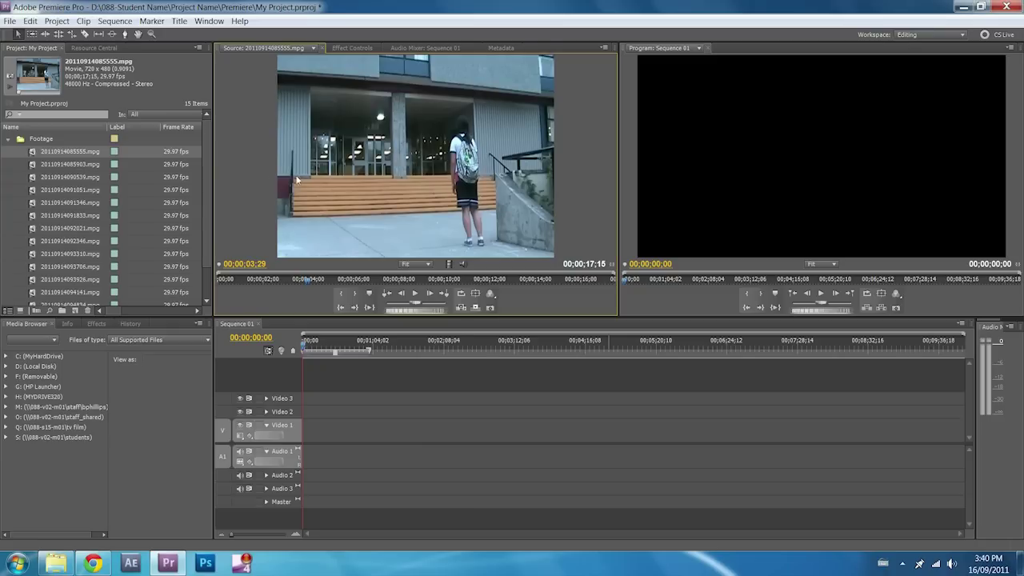
# Interpret 20110914085555.mpg to conform to D1/DV NTSC Widescreen 16:9 (1.2121) pixel aspect.
pyautogui.rightClick(34, 152)
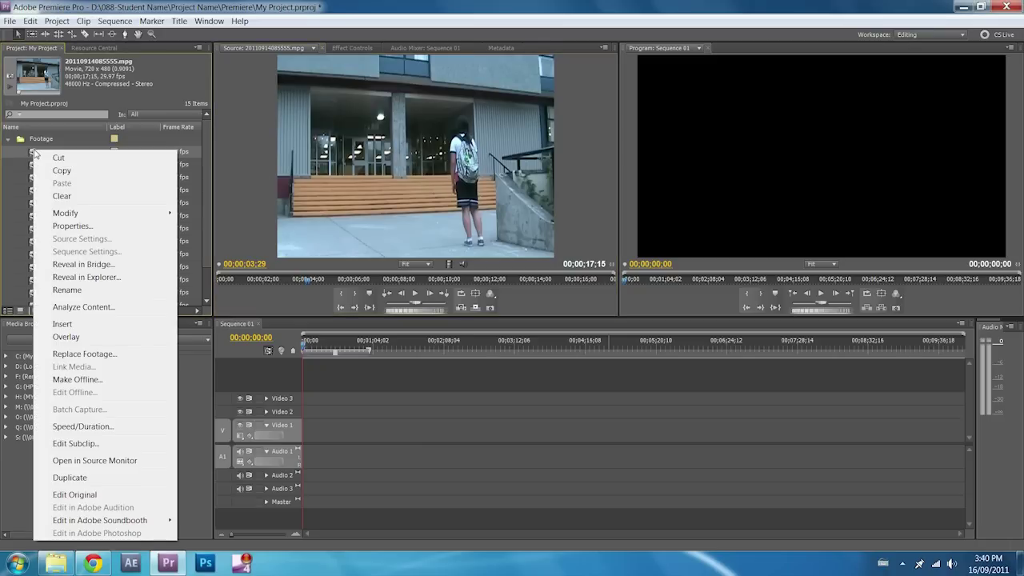
pyautogui.moveTo(71, 212)
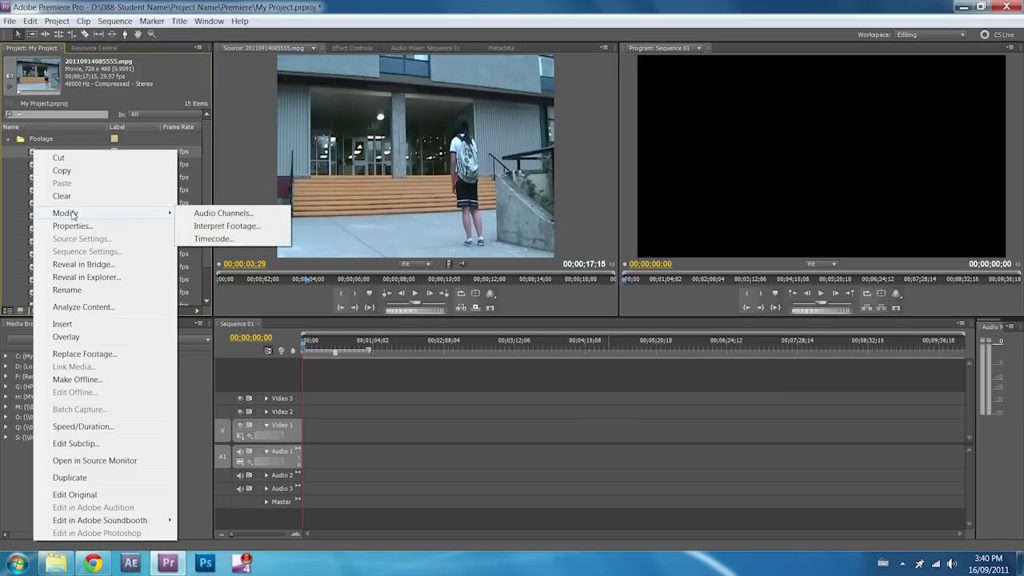
pyautogui.click(209, 227)
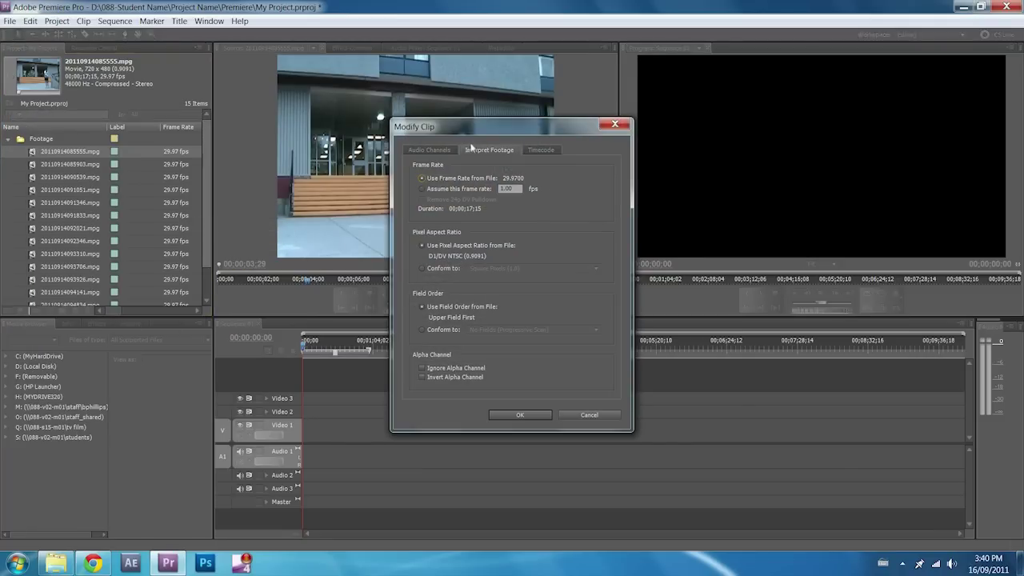
pyautogui.moveTo(475, 134); pyautogui.dragTo(288, 112)
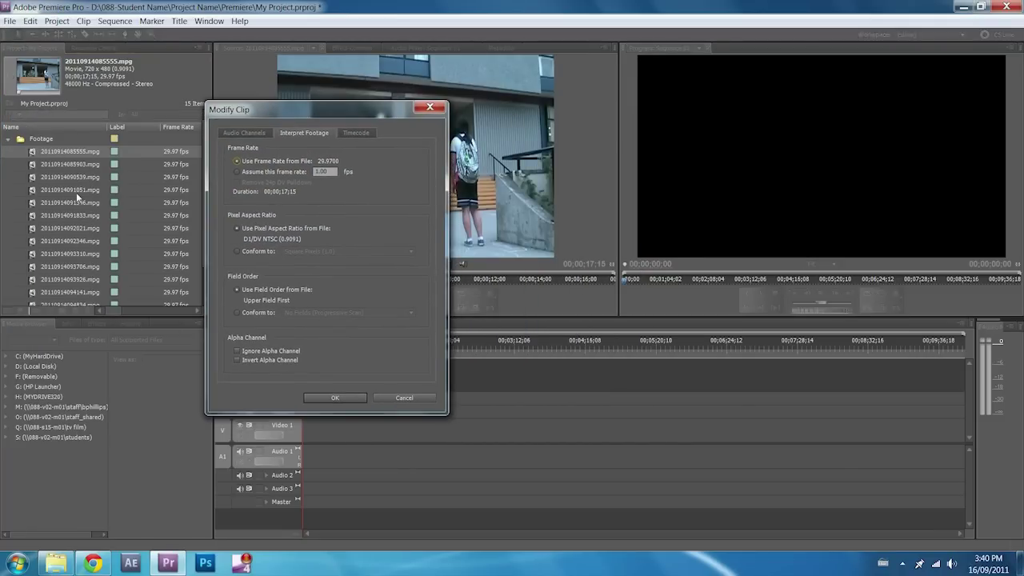
pyautogui.click(240, 251)
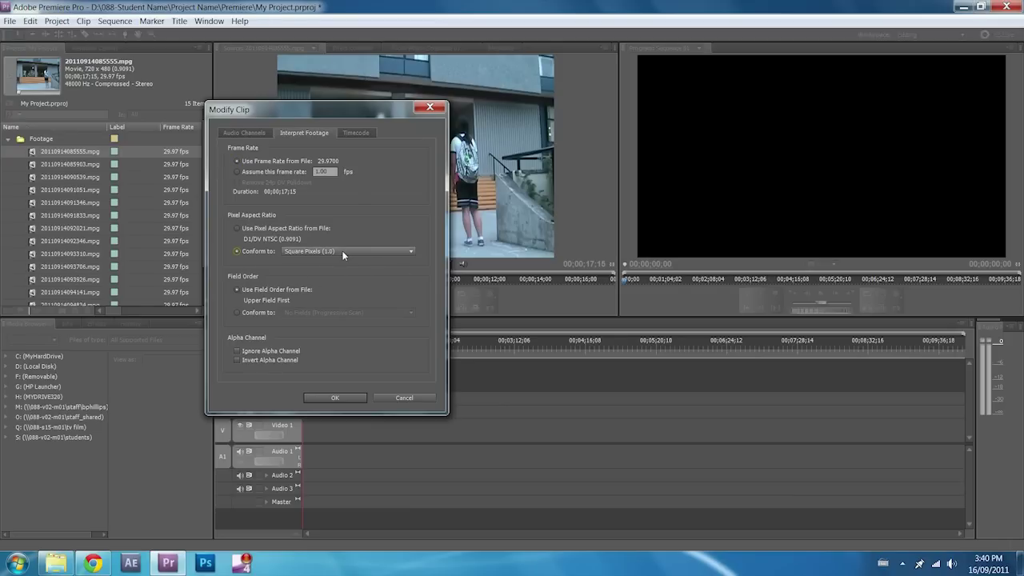
pyautogui.click(408, 251)
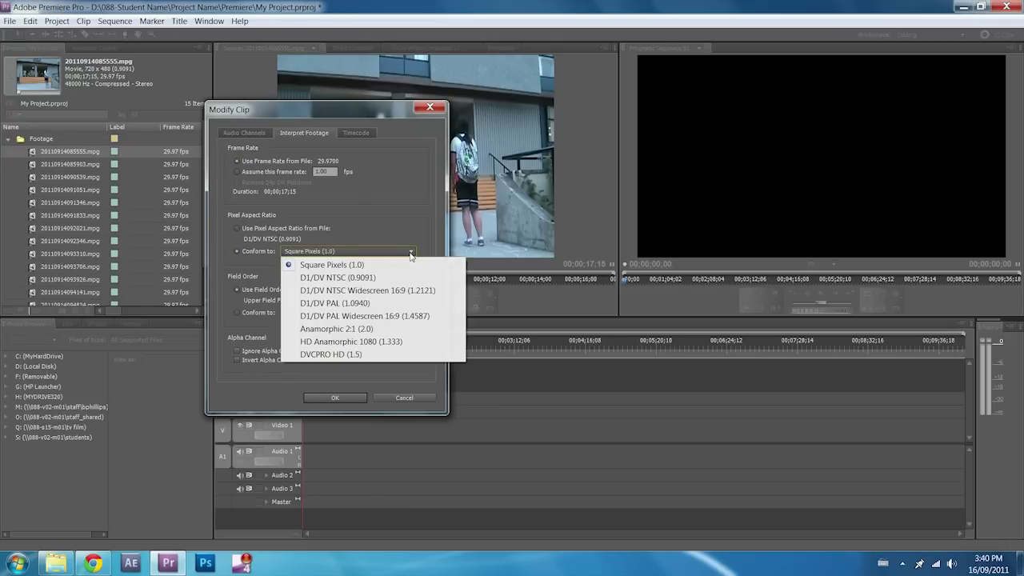
pyautogui.click(386, 291)
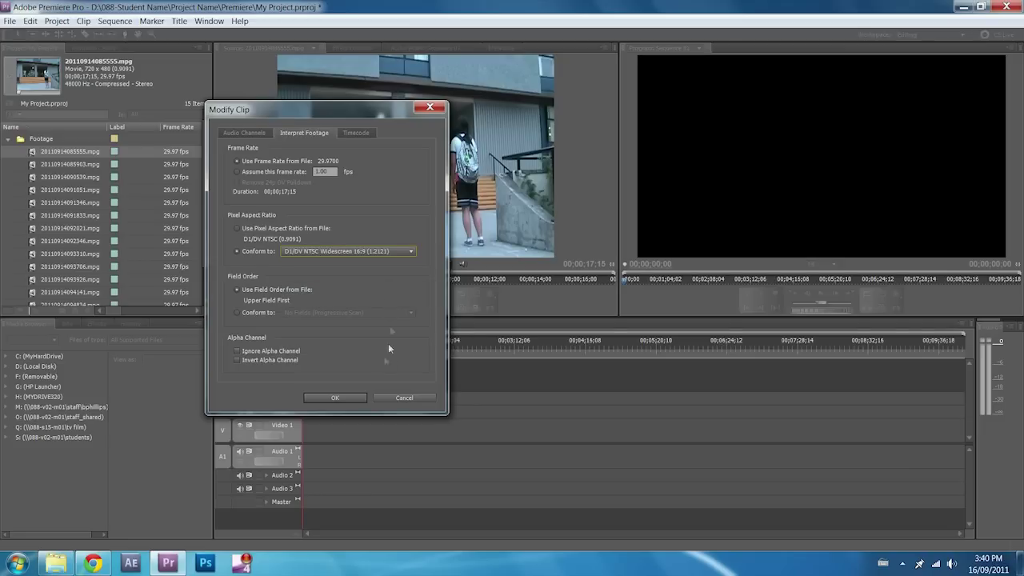
pyautogui.click(346, 398)
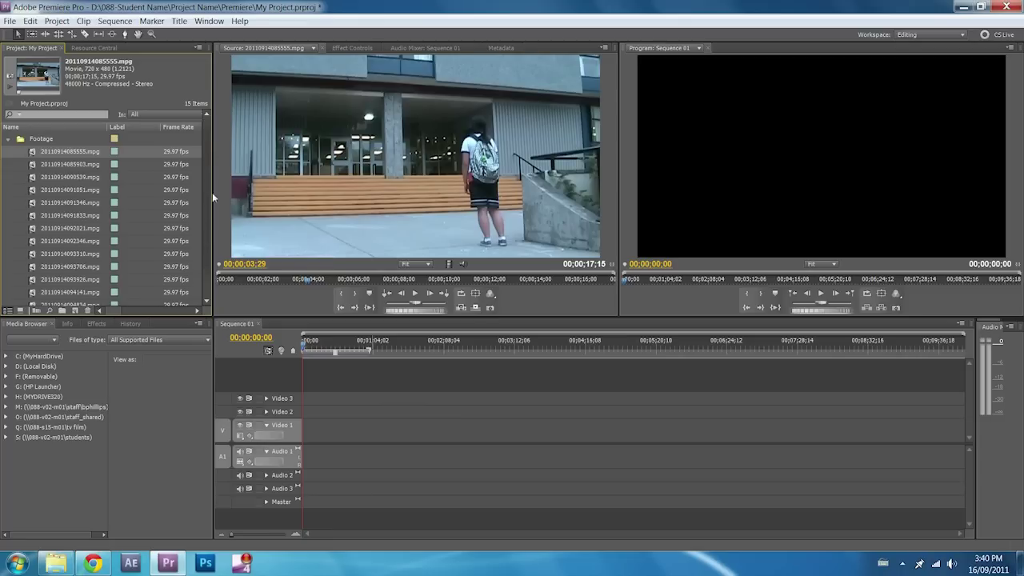
# Shift-select all 13 clips in the Footage bin.
pyautogui.scroll(-1, 176, 232)
pyautogui.keyDown('shift'); pyautogui.click(35, 280); pyautogui.keyUp('shift')
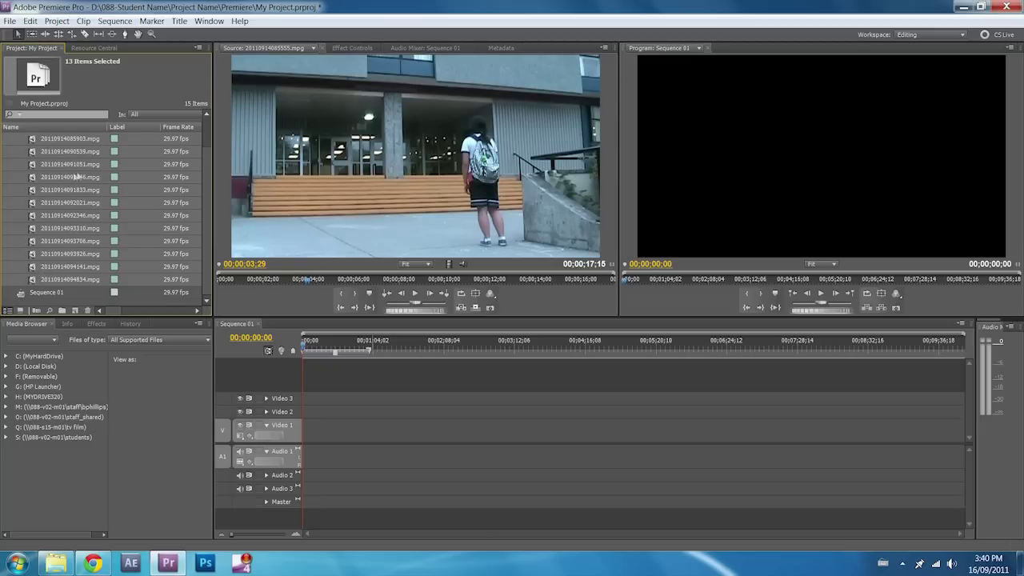
pyautogui.moveTo(207, 186); pyautogui.dragTo(210, 152)
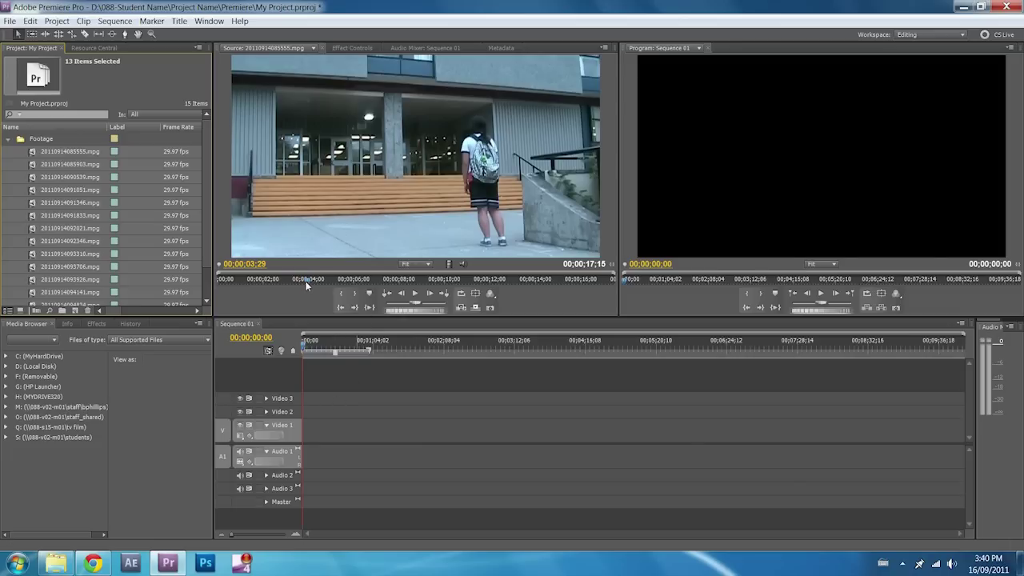
# Mark In at 00;04;04 and Out at 00;07;04, then place the clip at Sequence 01's start.
pyautogui.moveTo(307, 286); pyautogui.dragTo(267, 282)
pyautogui.click(414, 294)
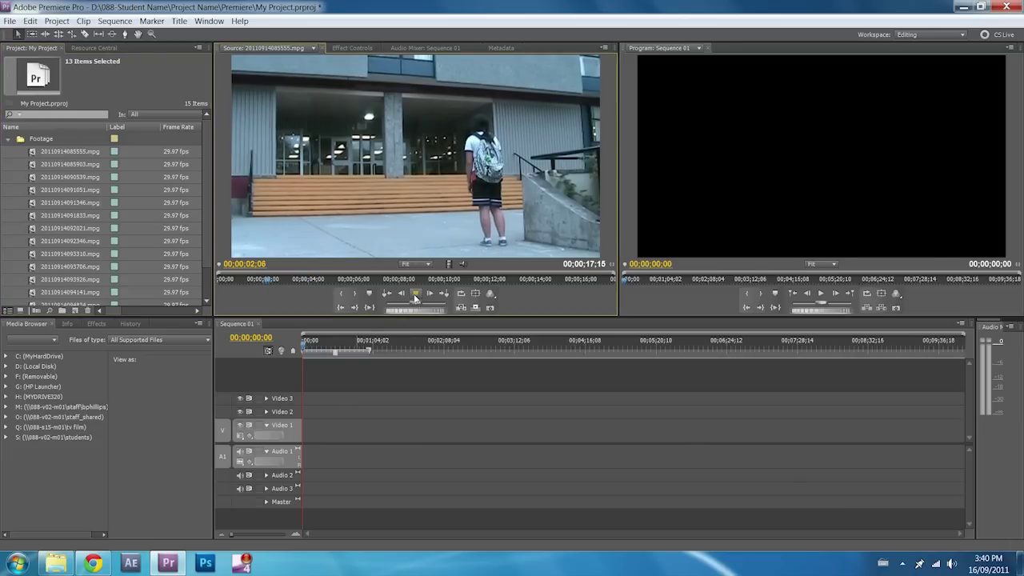
pyautogui.click(402, 294)
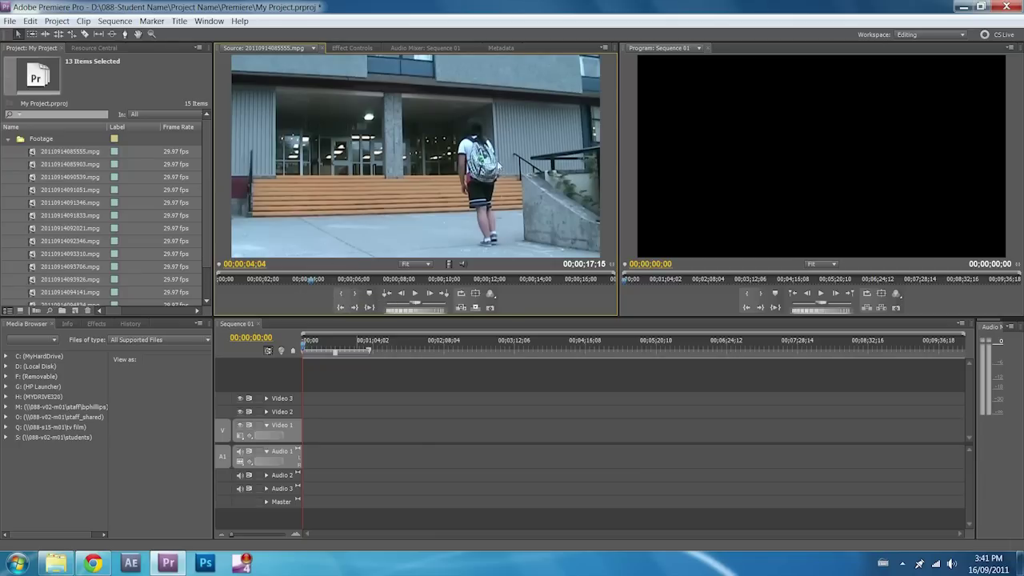
pyautogui.click(339, 293)
pyautogui.moveTo(312, 287); pyautogui.dragTo(381, 293)
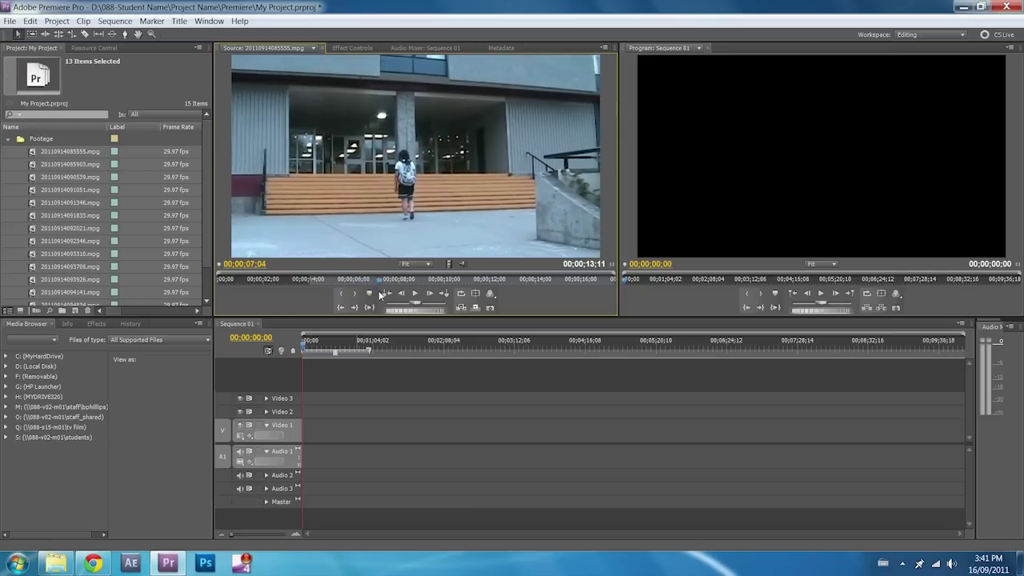
pyautogui.click(356, 294)
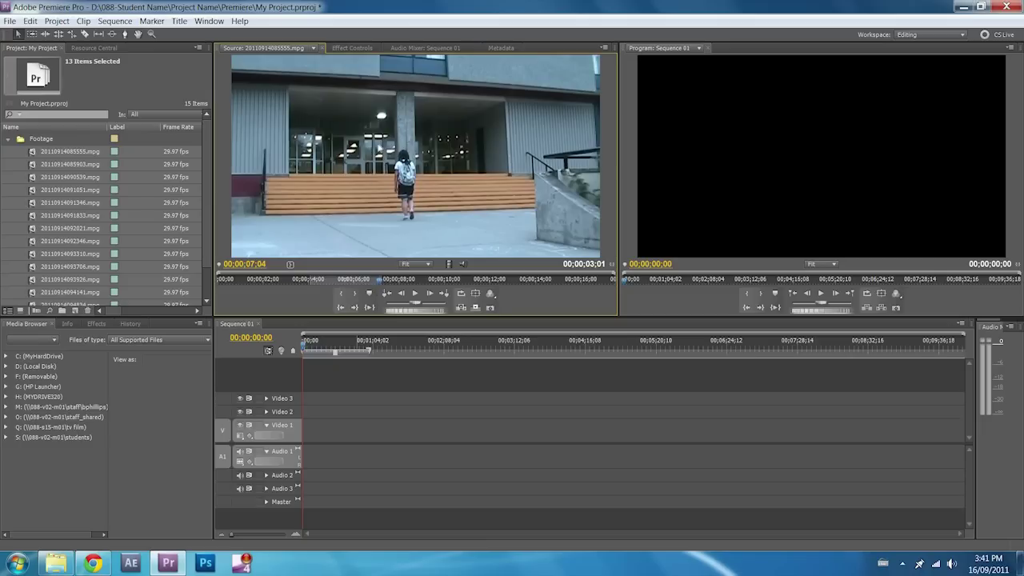
pyautogui.moveTo(372, 179); pyautogui.dragTo(331, 445)
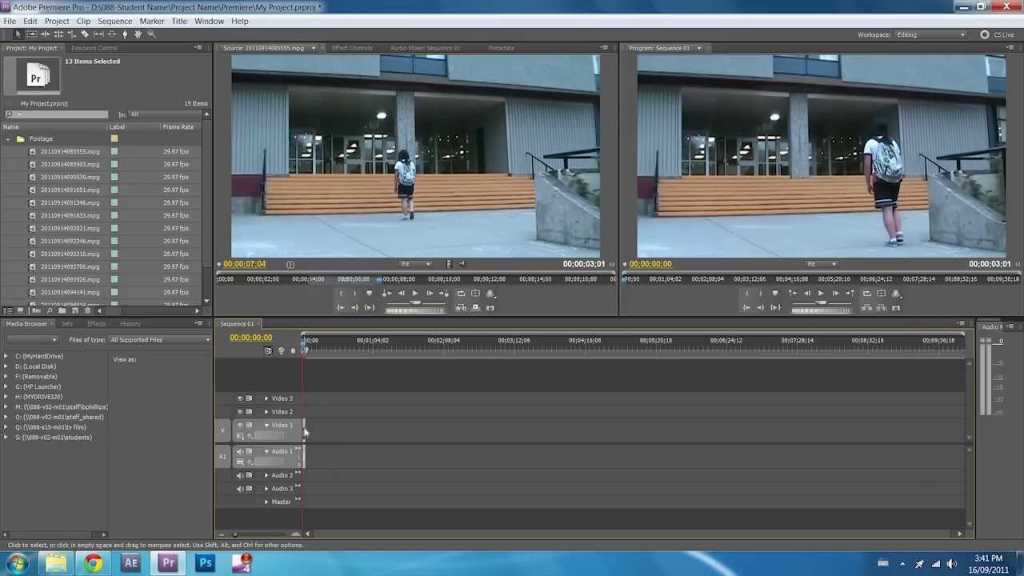
# Mark a roughly one-second source range and place it after the first clip on Video 1.
pyautogui.click(300, 535)
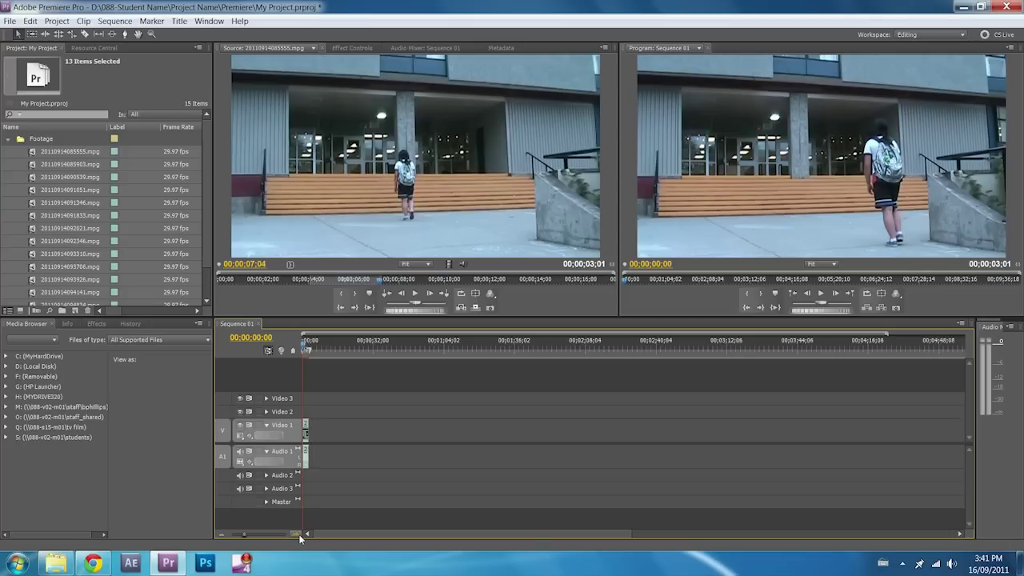
pyautogui.click(300, 535)
pyautogui.click(300, 535)
pyautogui.click(300, 535)
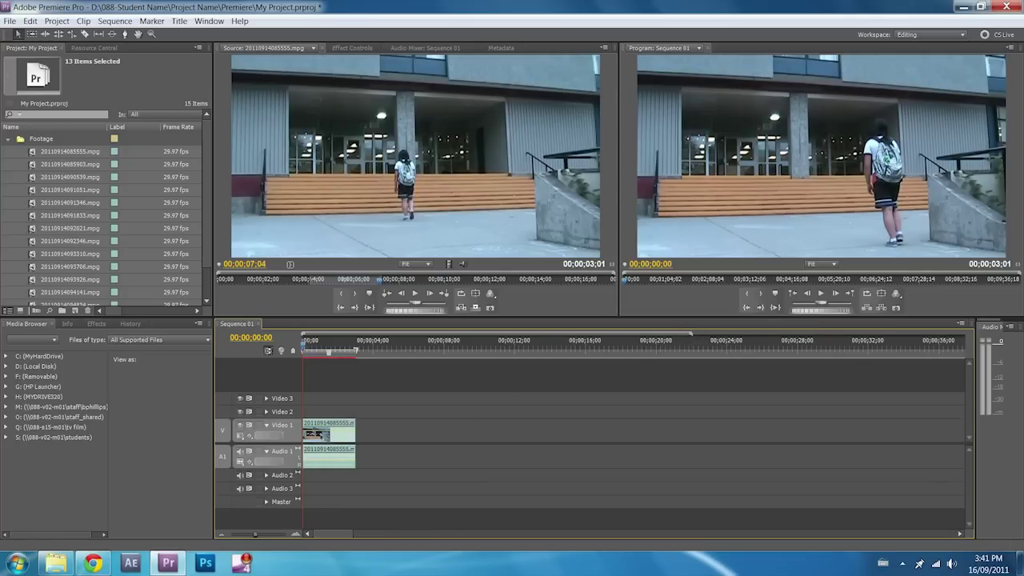
pyautogui.moveTo(693, 333); pyautogui.dragTo(601, 333)
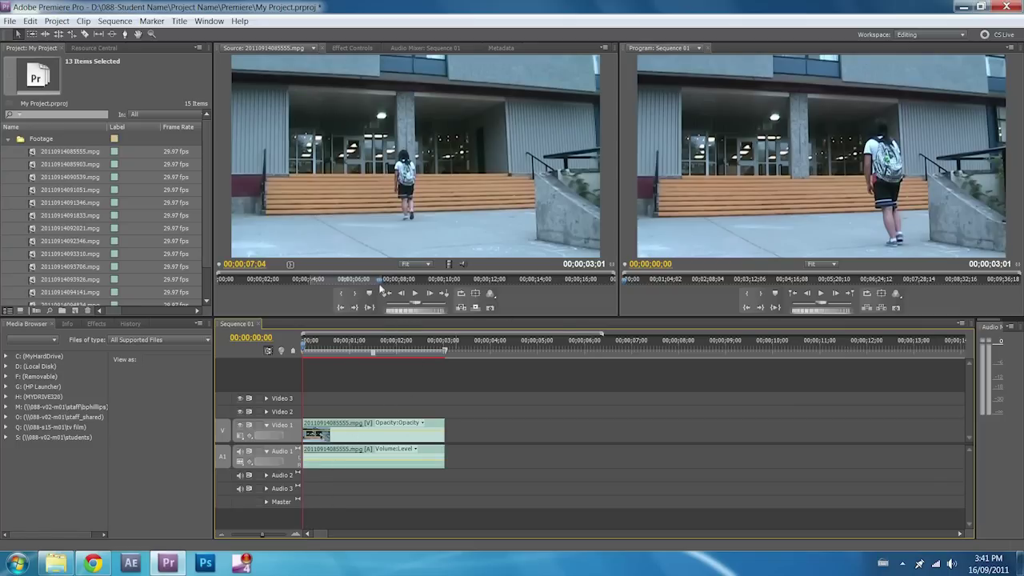
pyautogui.click(383, 295)
pyautogui.click(344, 296)
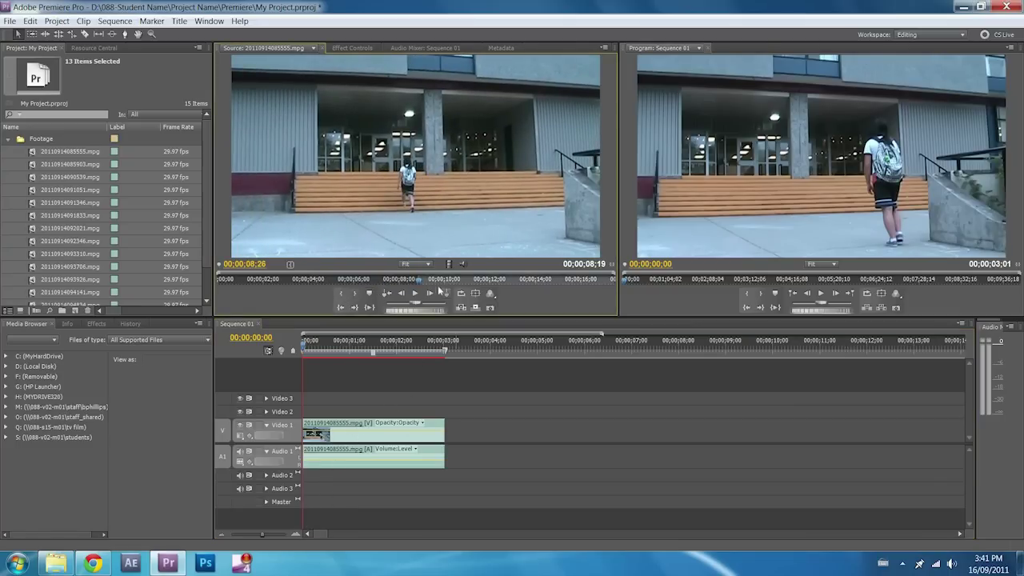
pyautogui.click(355, 293)
pyautogui.moveTo(388, 178); pyautogui.dragTo(447, 449)
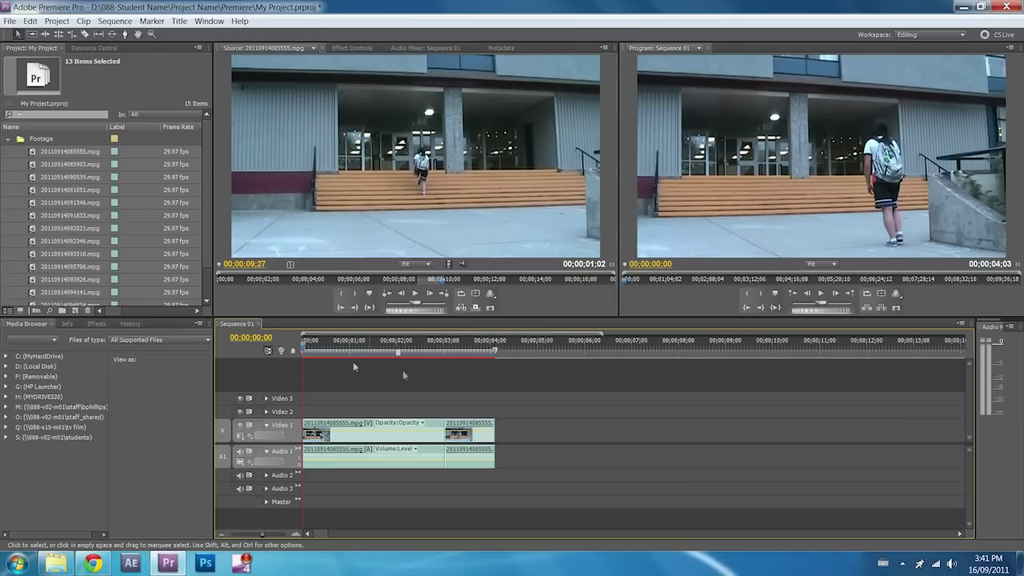
pyautogui.click(820, 296)
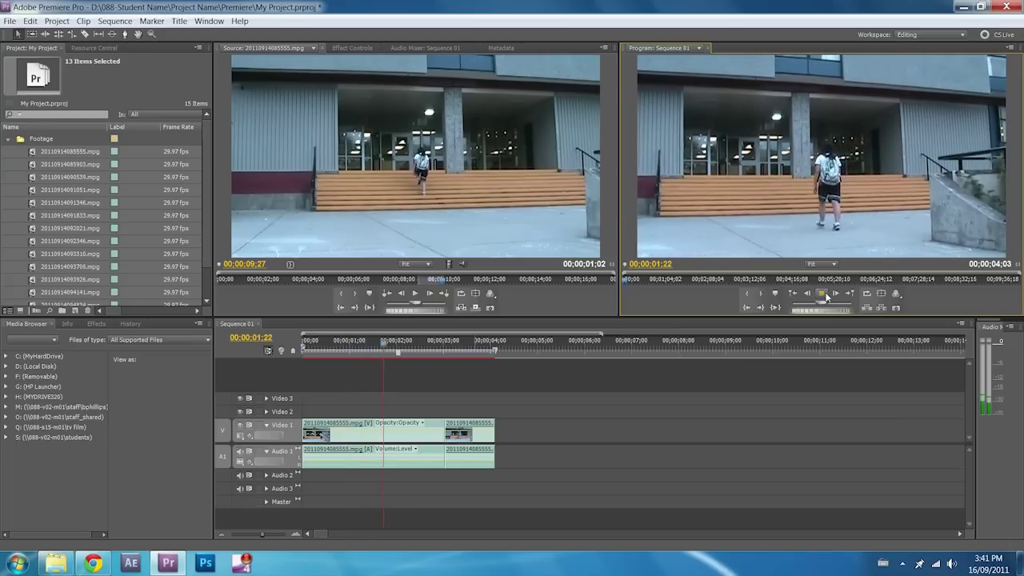
pyautogui.click(826, 298)
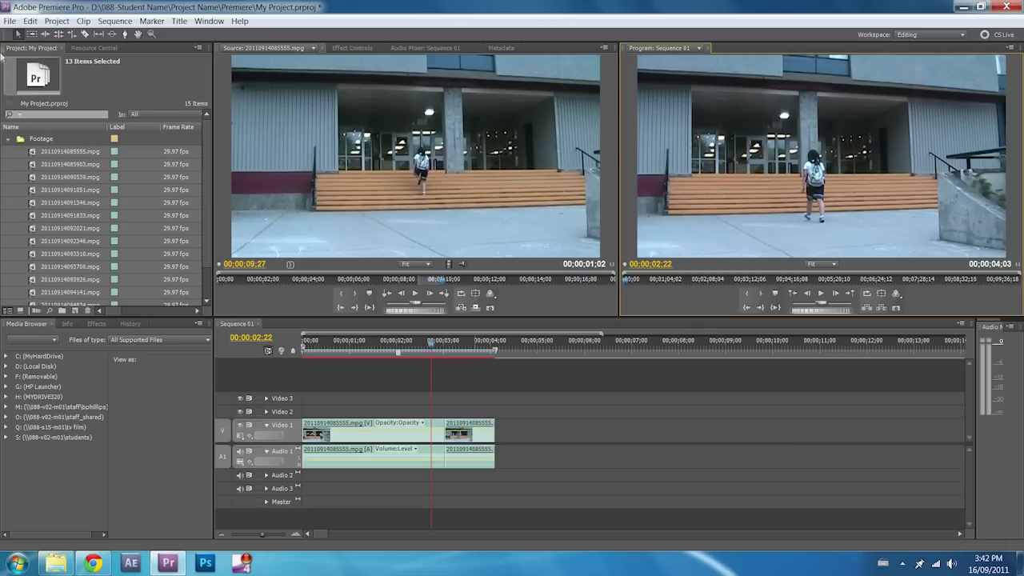
# Open the Export Media settings for Sequence 01.
pyautogui.click(8, 22)
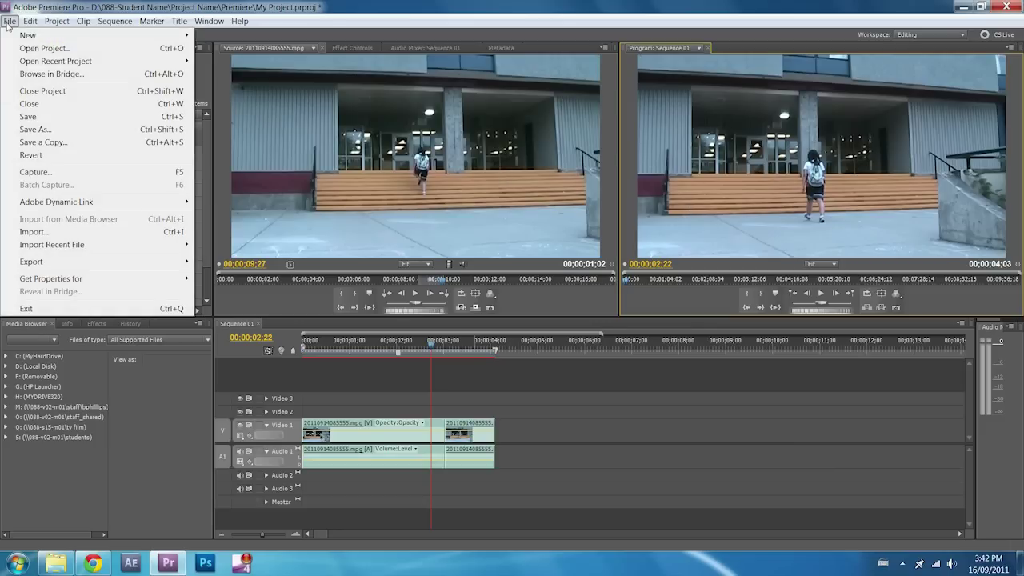
pyautogui.moveTo(48, 264)
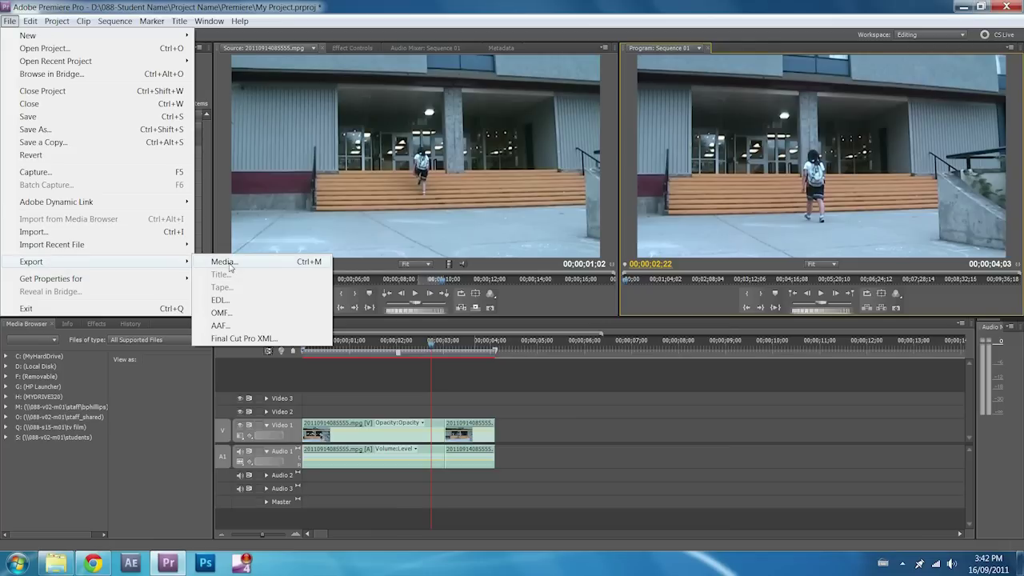
pyautogui.click(228, 264)
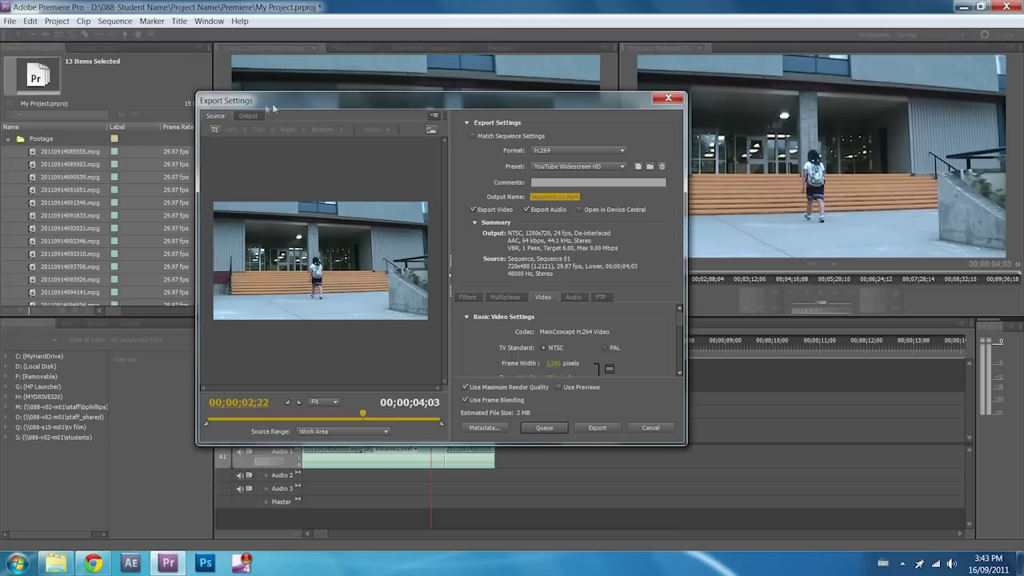
# Keep H.264 format with the YouTube Widescreen HD preset and choose the output location.
pyautogui.click(562, 151)
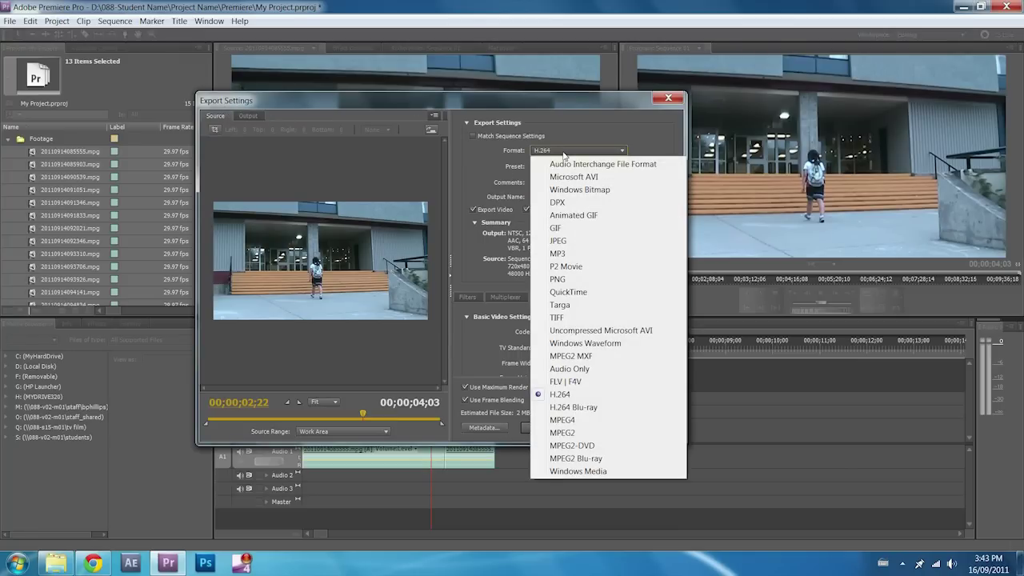
pyautogui.click(569, 153)
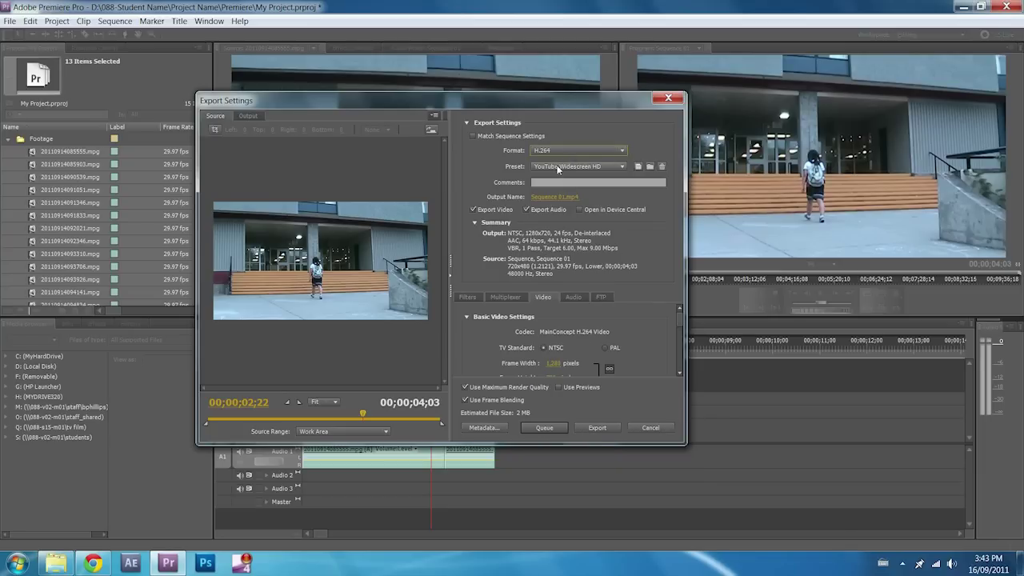
pyautogui.click(557, 167)
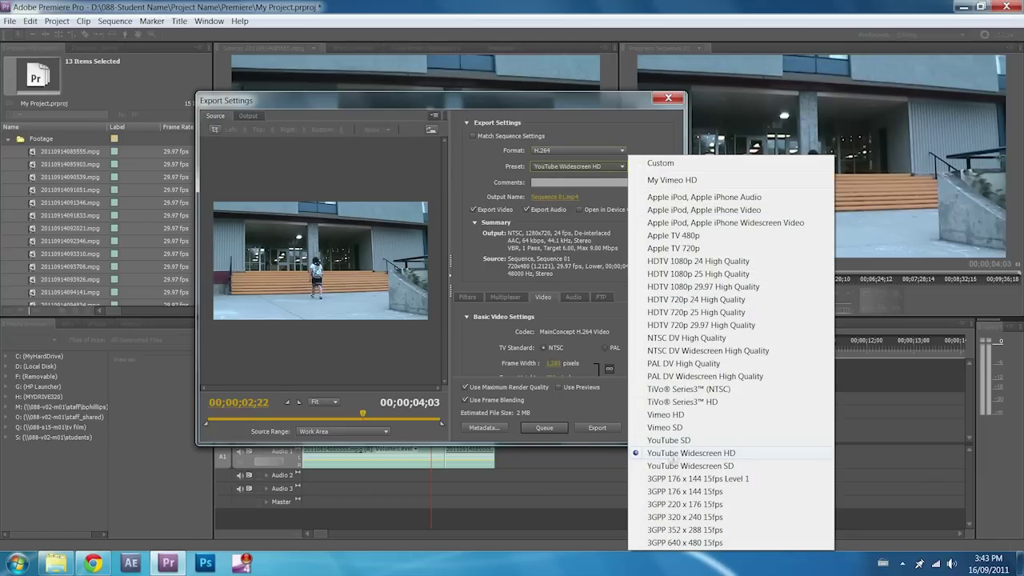
pyautogui.click(738, 454)
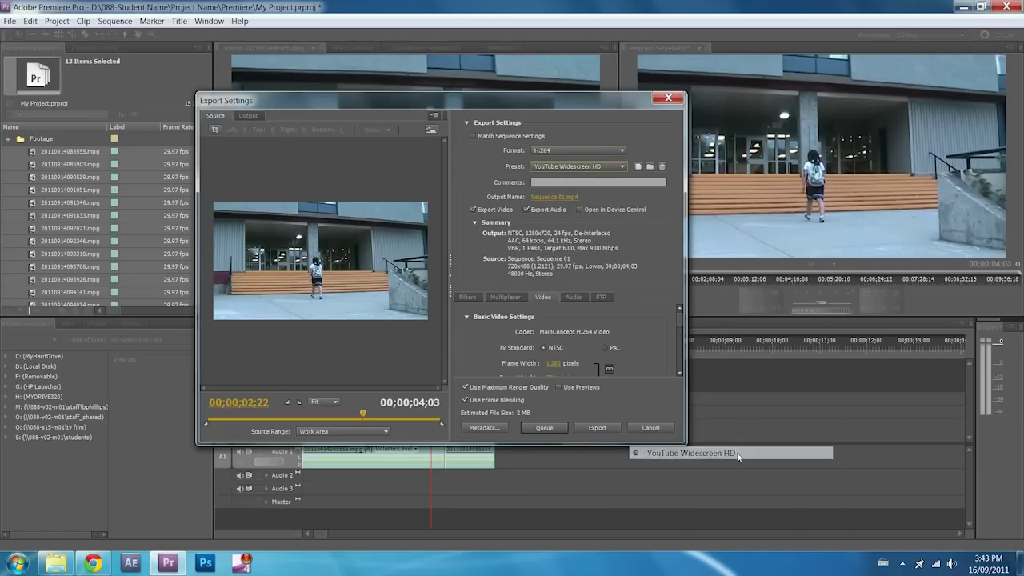
pyautogui.click(544, 196)
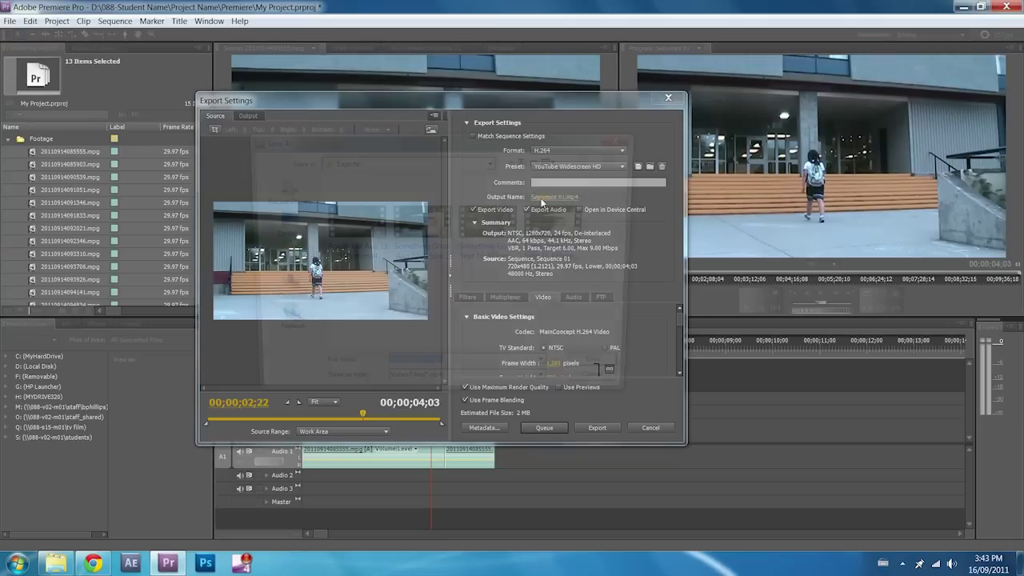
# Set the export location to Q: > Block 1 > student folder > Project Name and type a new file name after the file's owner.
pyautogui.click(493, 161)
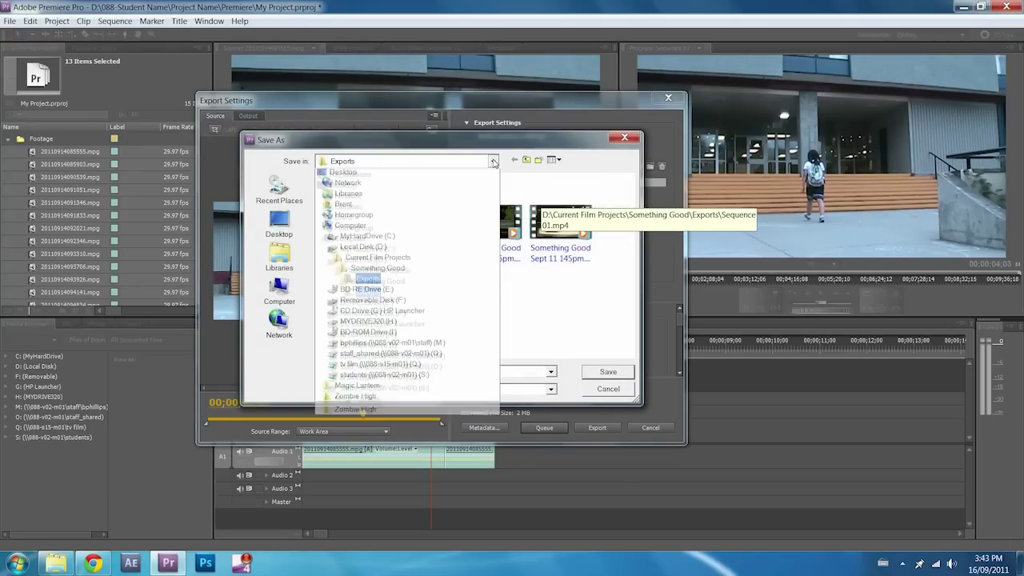
pyautogui.click(404, 379)
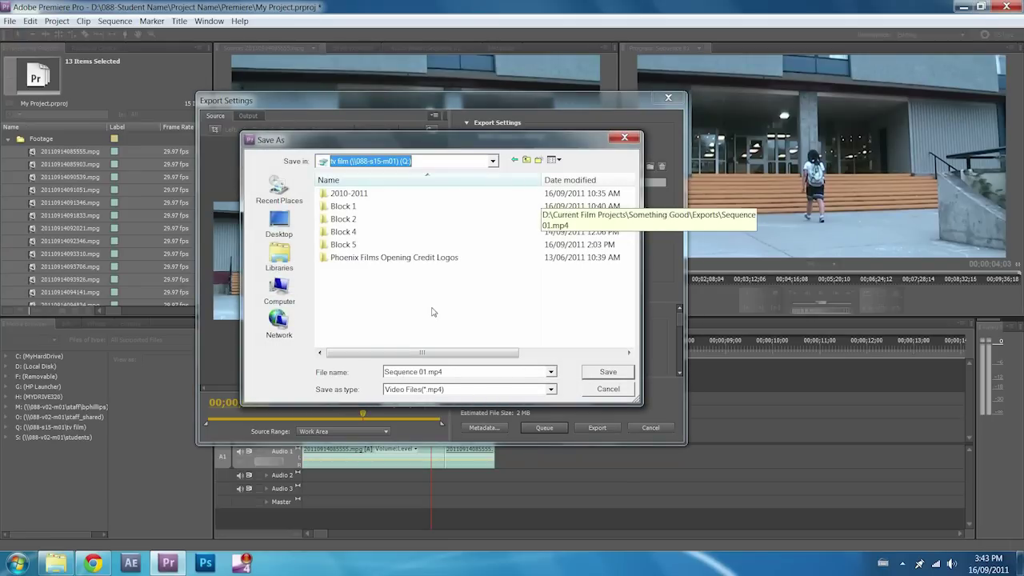
pyautogui.doubleClick(341, 209)
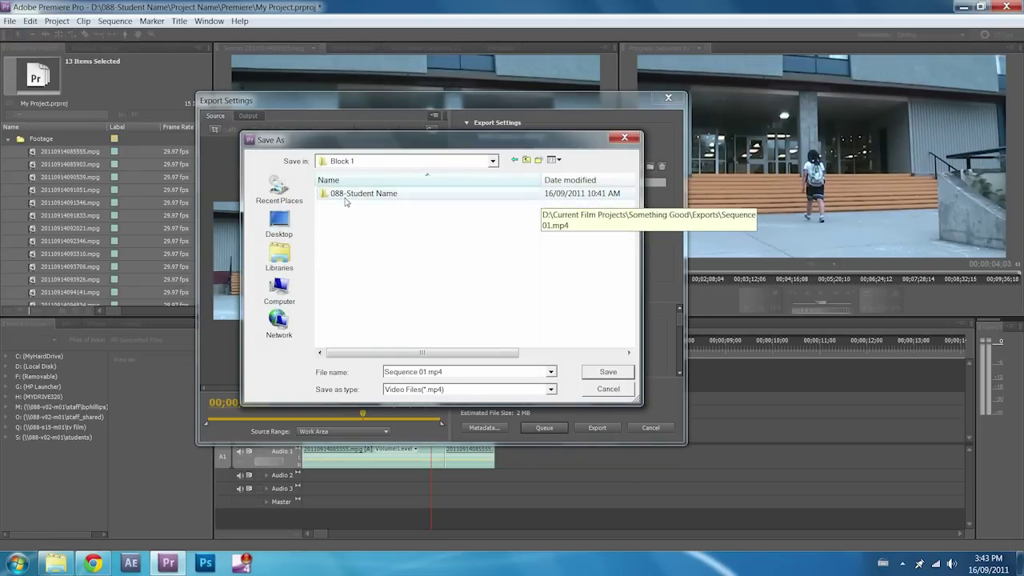
pyautogui.doubleClick(344, 195)
pyautogui.click(344, 198)
pyautogui.doubleClick(344, 196)
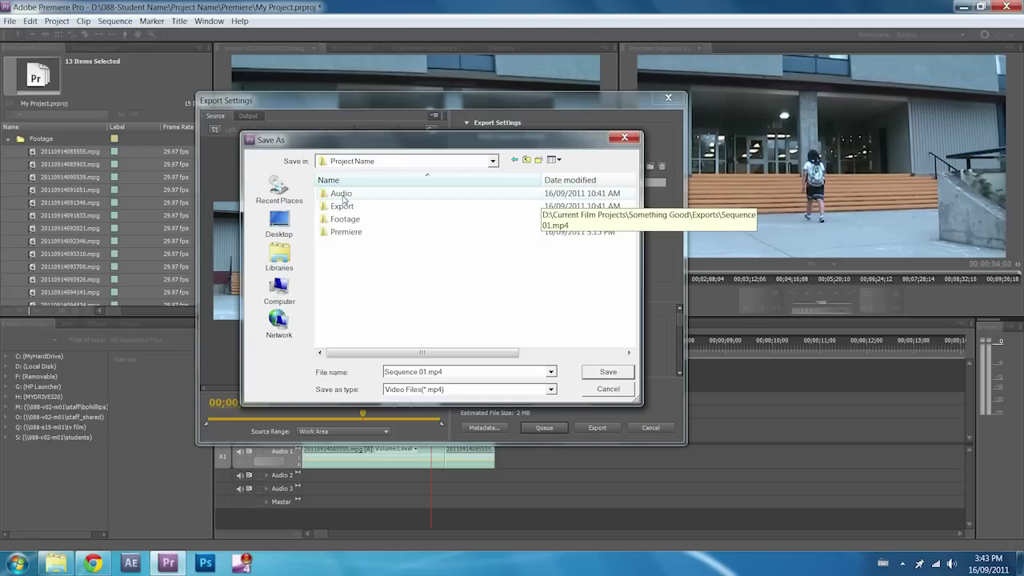
pyautogui.click(335, 208)
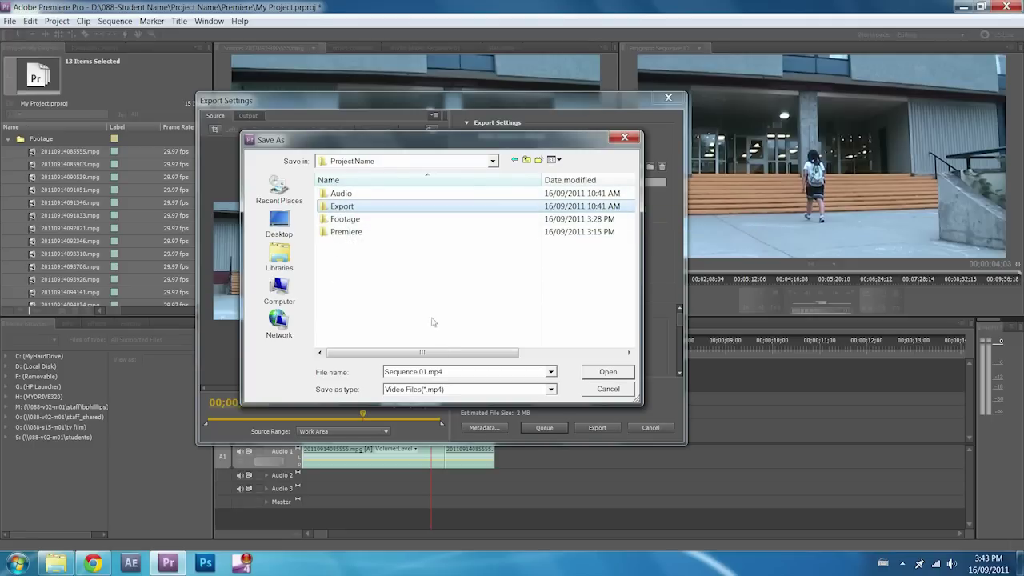
pyautogui.click(452, 371)
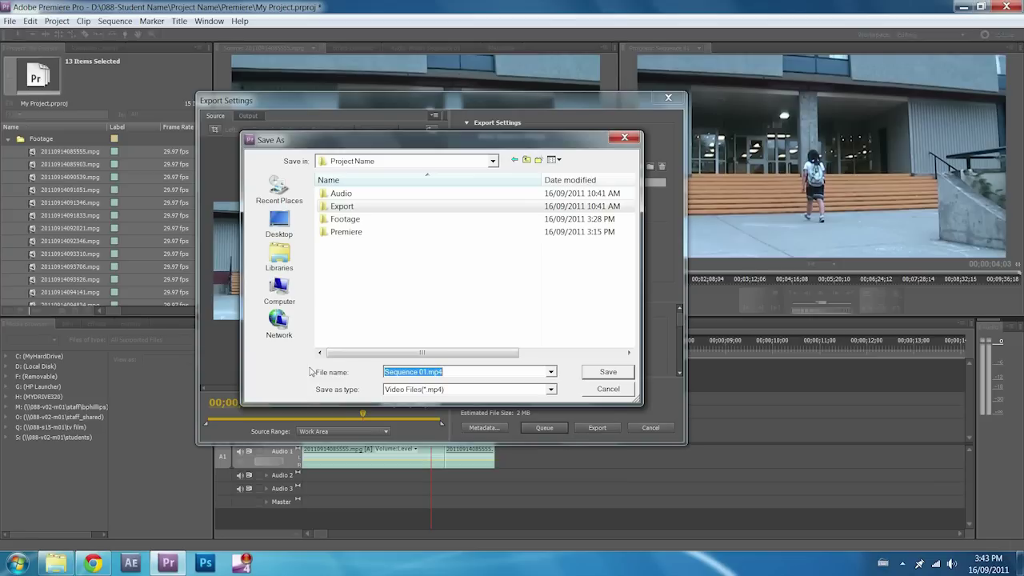
pyautogui.write('Pr')
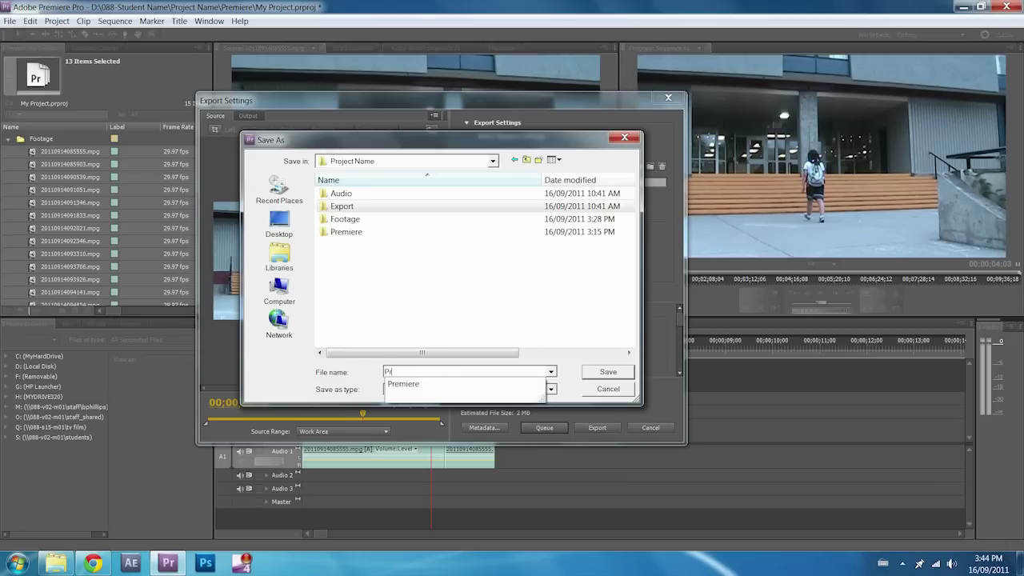
pyautogui.write('oject_Mr')
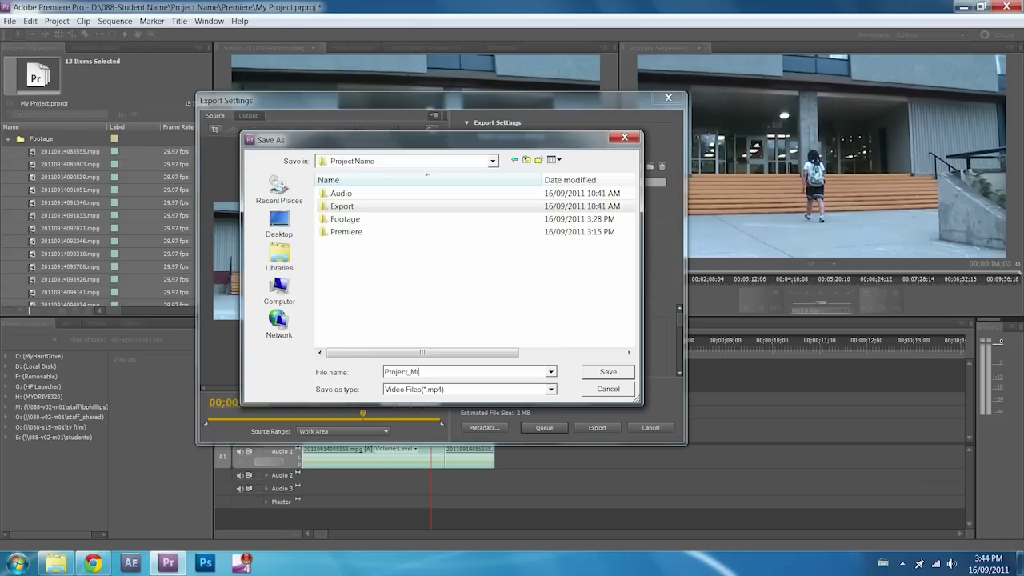
pyautogui.write('WE')
# Confirm the owner-named .mp4 output file, then close Export Settings without exporting.
pyautogui.click(607, 372)
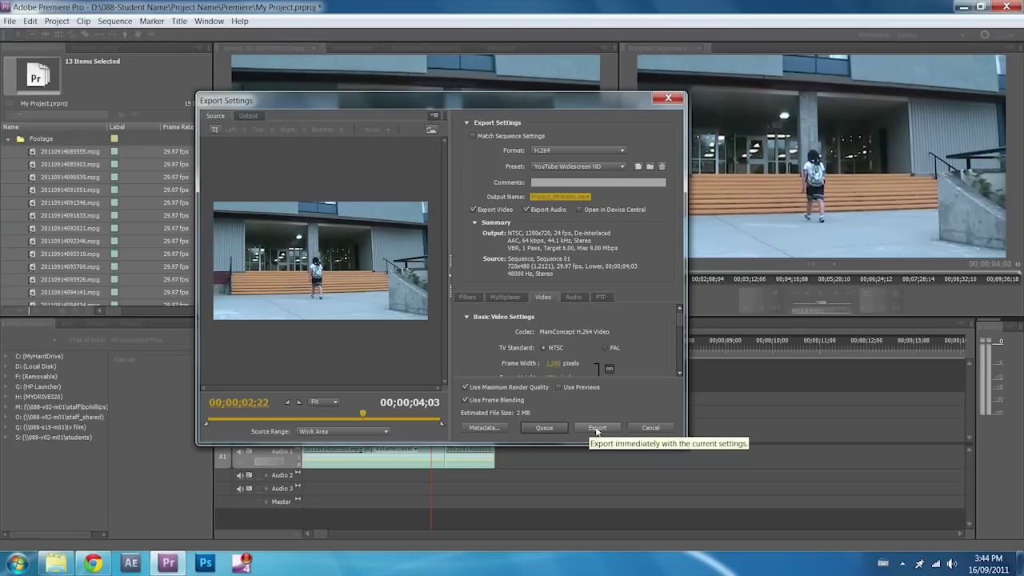
pyautogui.click(650, 429)
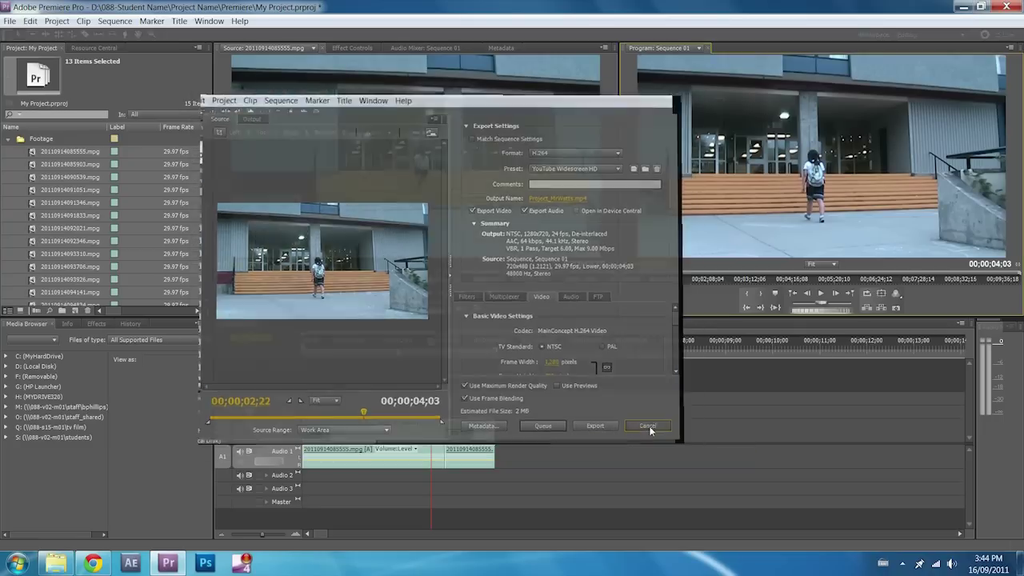